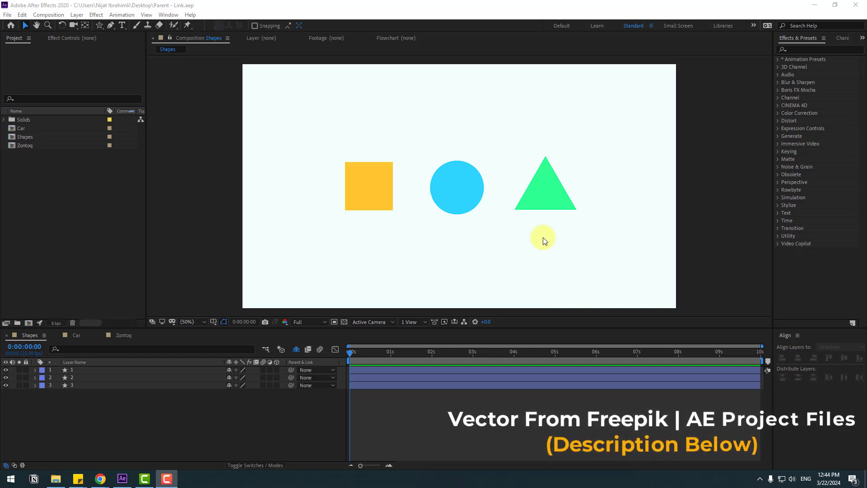
Move the yellow square near the frame bottom and set its first Position keyframe.
click(367, 183)
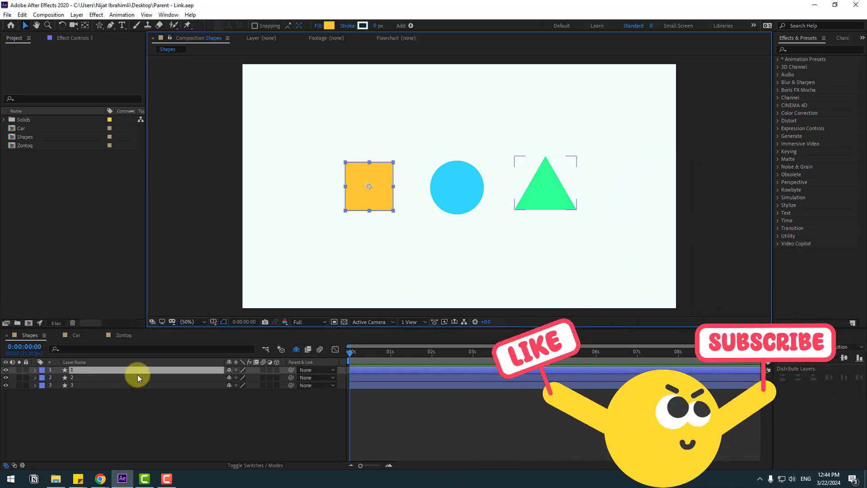
key(p)
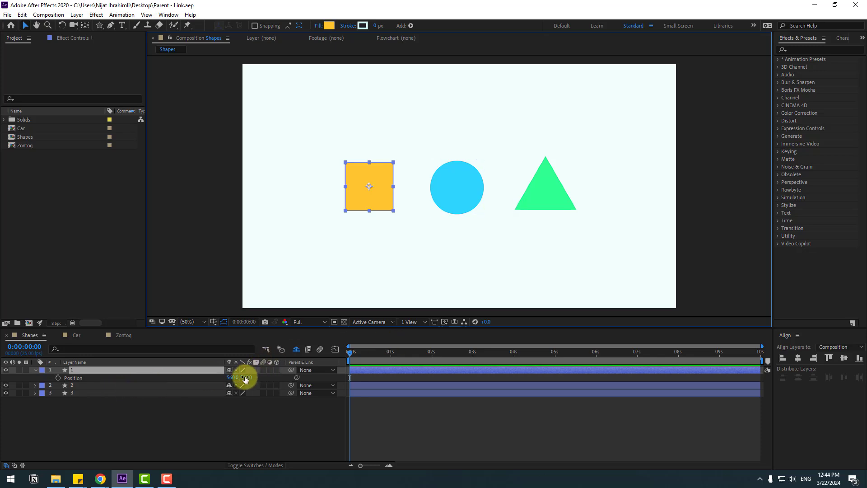
drag(245, 378, 455, 343)
click(47, 400)
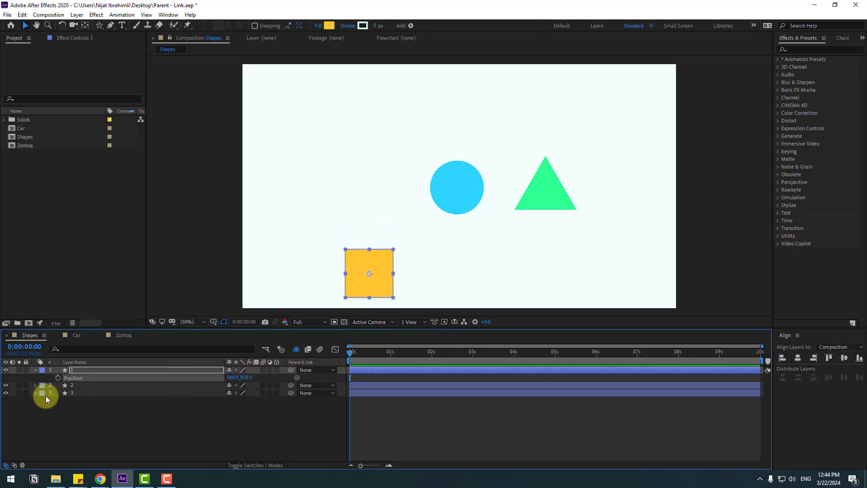
click(58, 377)
click(388, 339)
Lift the square to the top at one second and paste the first keyframe at two seconds.
drag(370, 355, 390, 353)
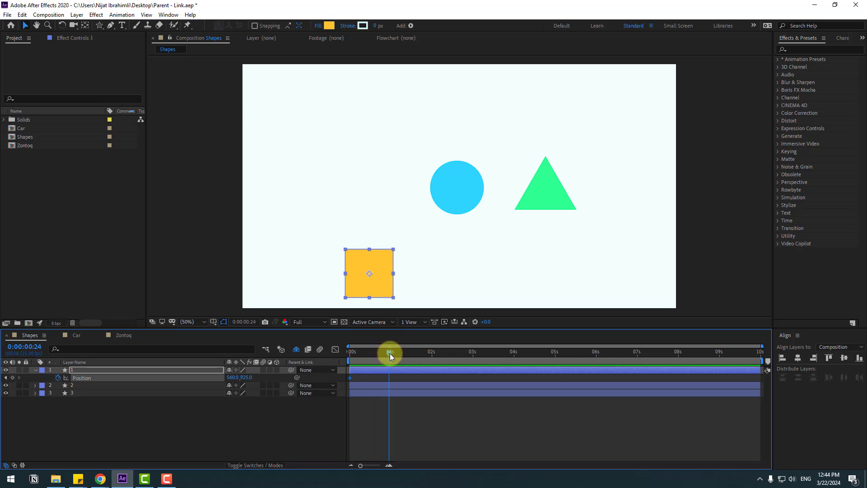
drag(247, 377, 421, 399)
drag(398, 356, 431, 357)
click(350, 377)
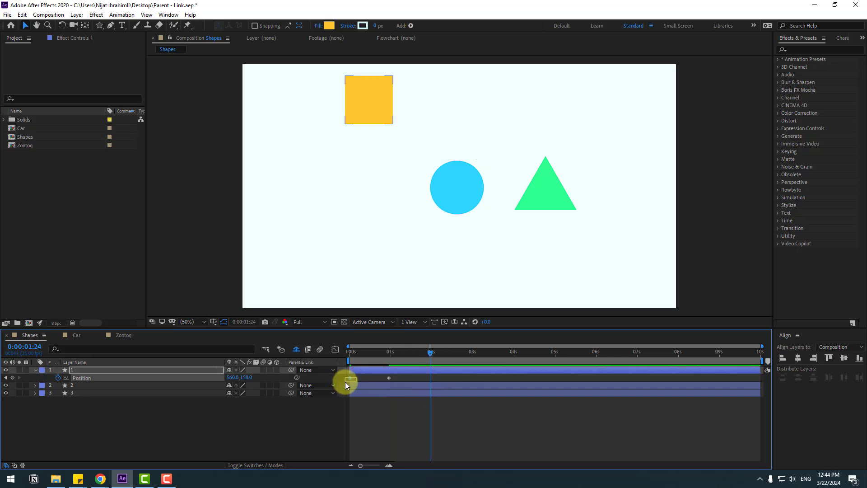
key(ctrl+c)
key(ctrl+v)
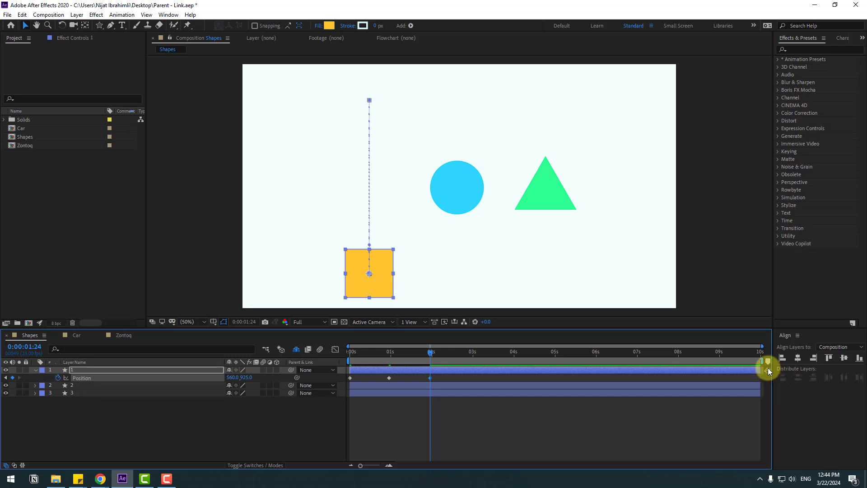
Trim the work area to about two seconds and preview the rise-and-drop motion.
drag(763, 360, 439, 375)
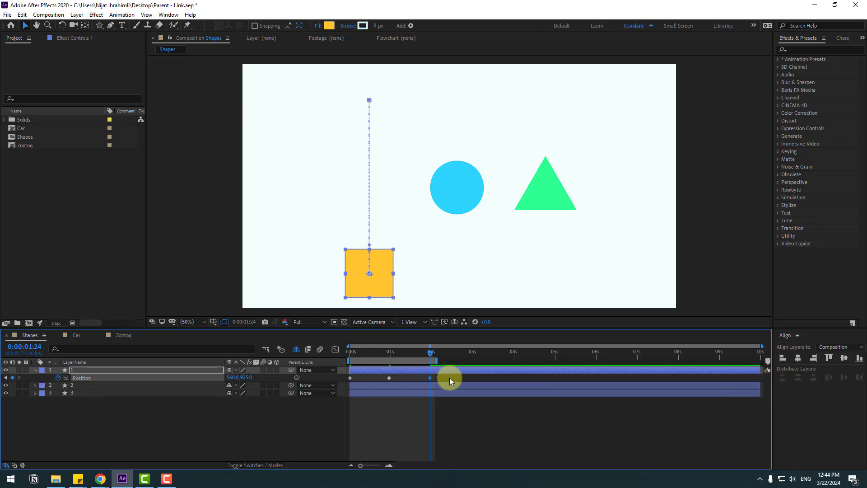
click(413, 416)
key(space)
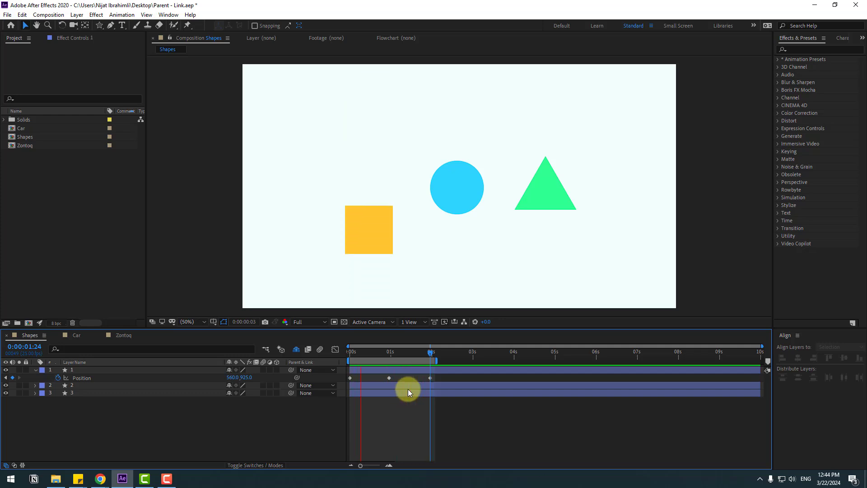
key(space)
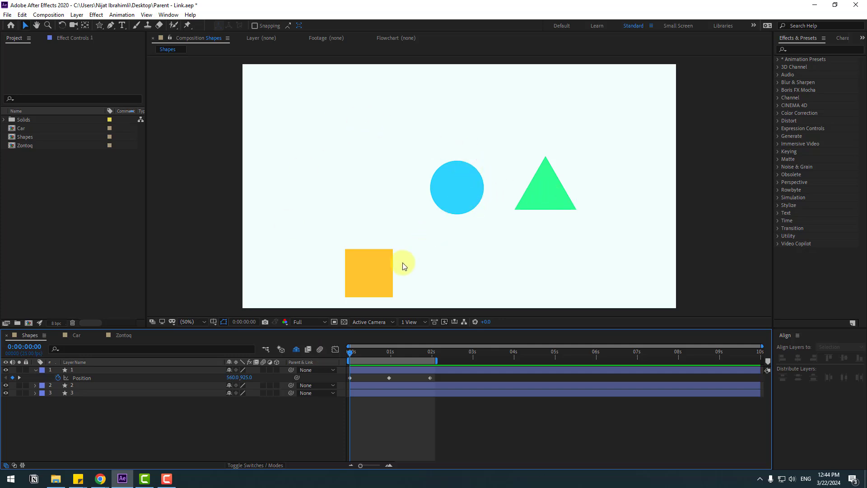
drag(351, 352, 368, 354)
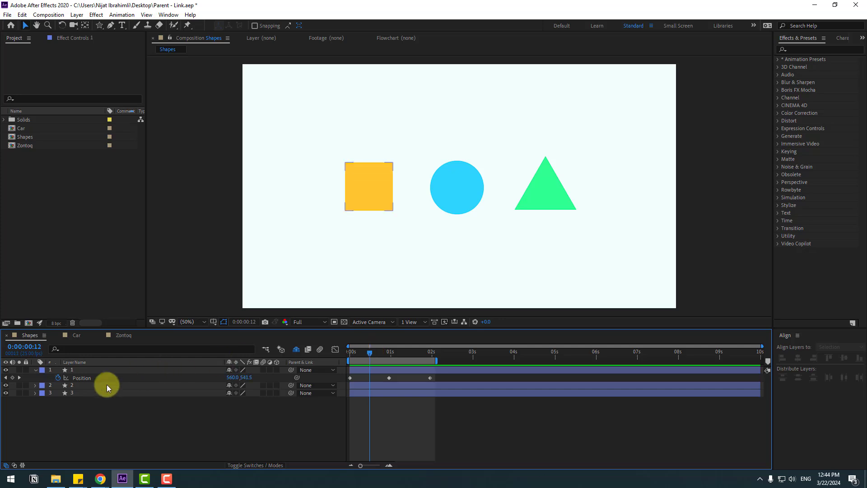
Pick-whip the circle and triangle layers to layer 1 and preview them moving with the square.
click(70, 386)
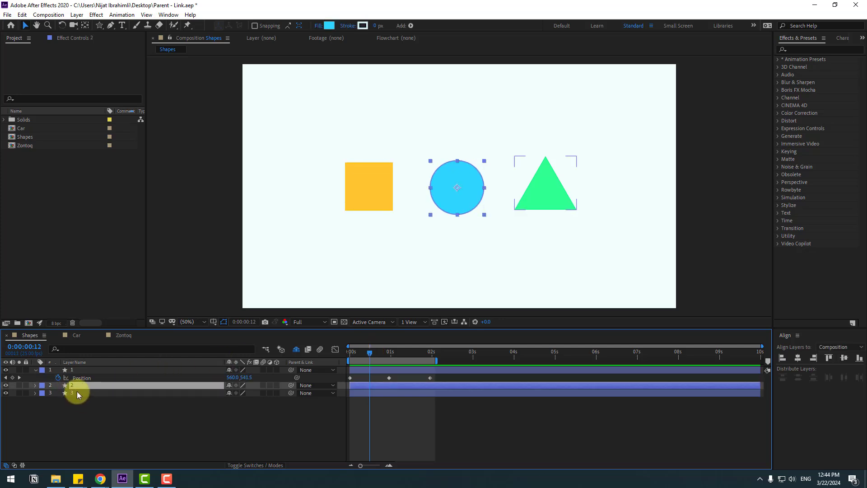
shift+click(76, 392)
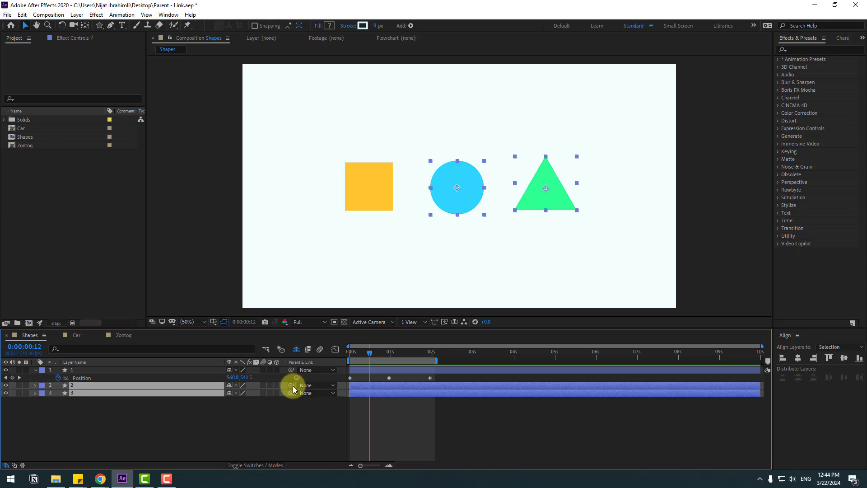
drag(293, 386, 72, 372)
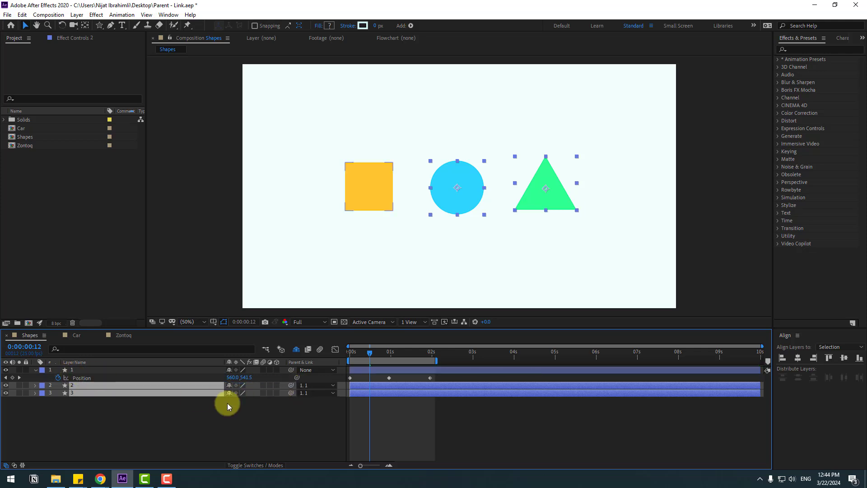
click(229, 409)
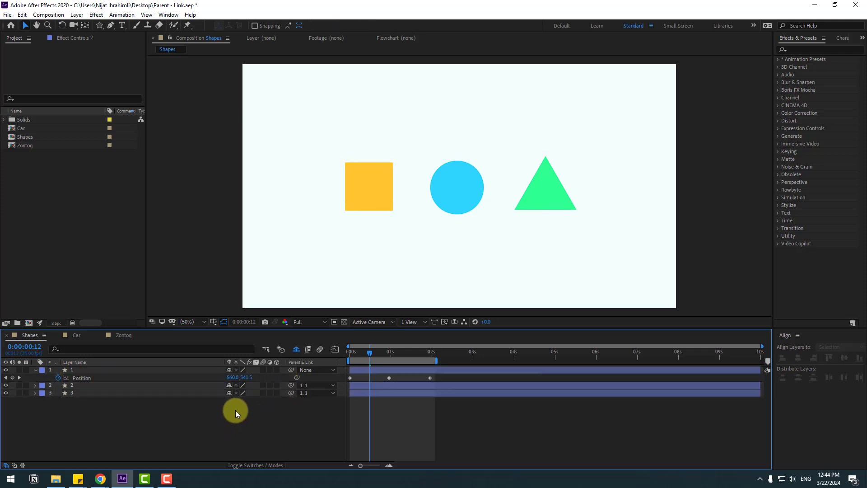
key(space)
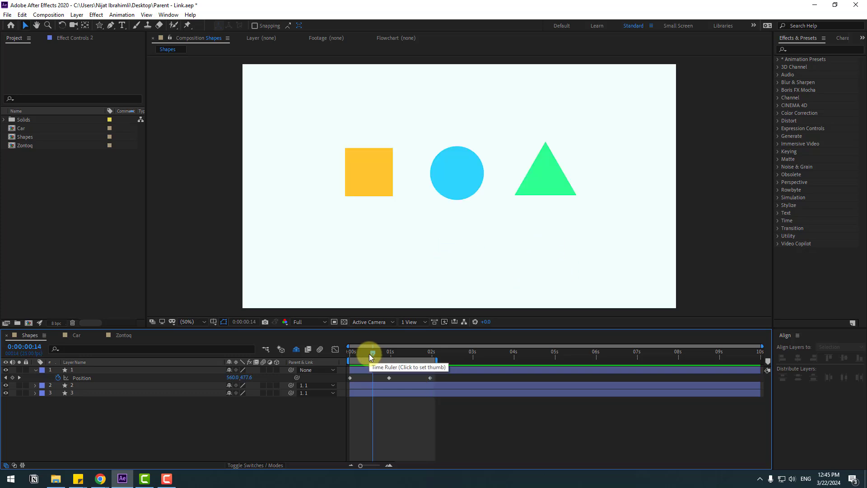
click(354, 378)
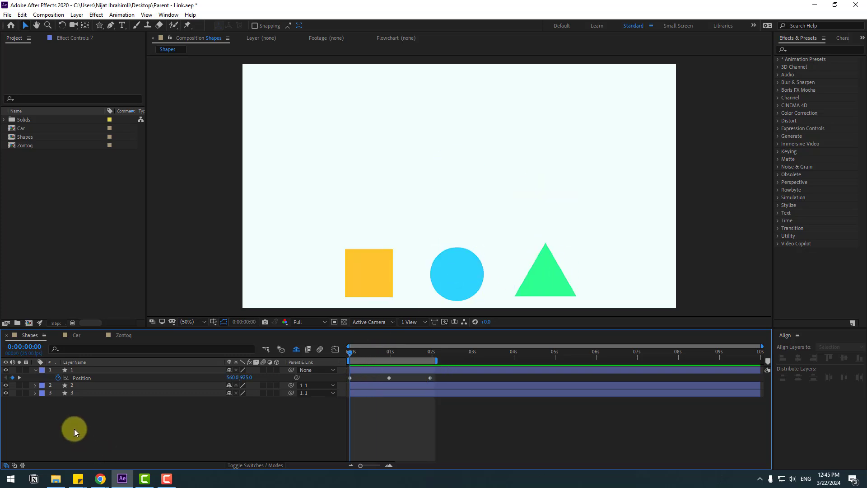
click(72, 394)
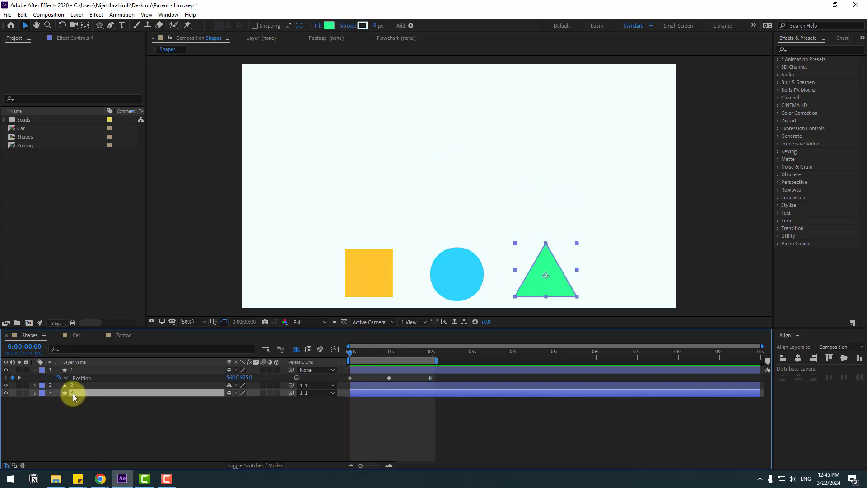
click(305, 394)
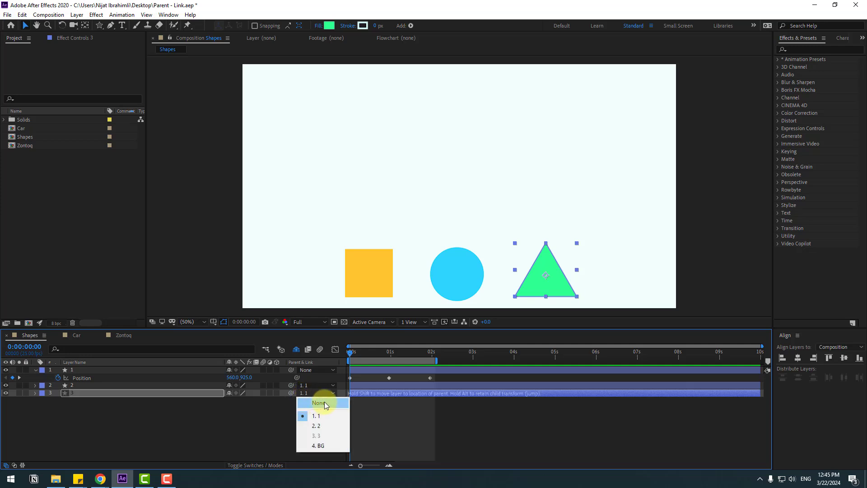
click(325, 402)
click(293, 422)
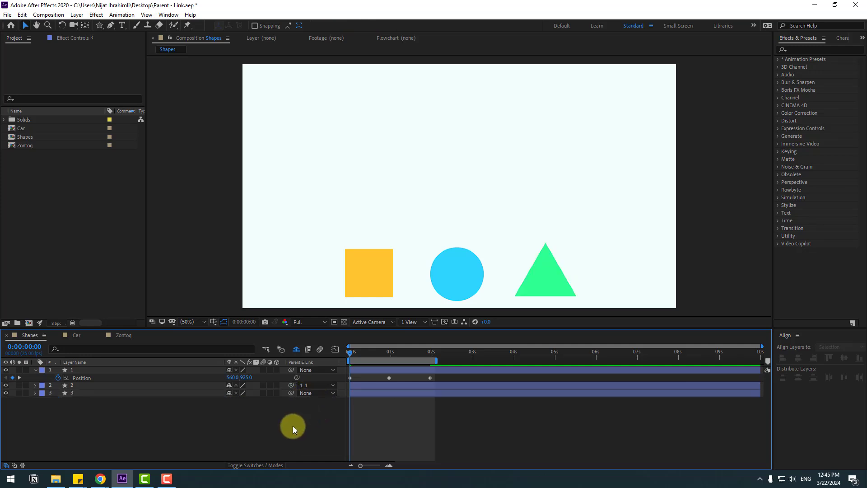
key(space)
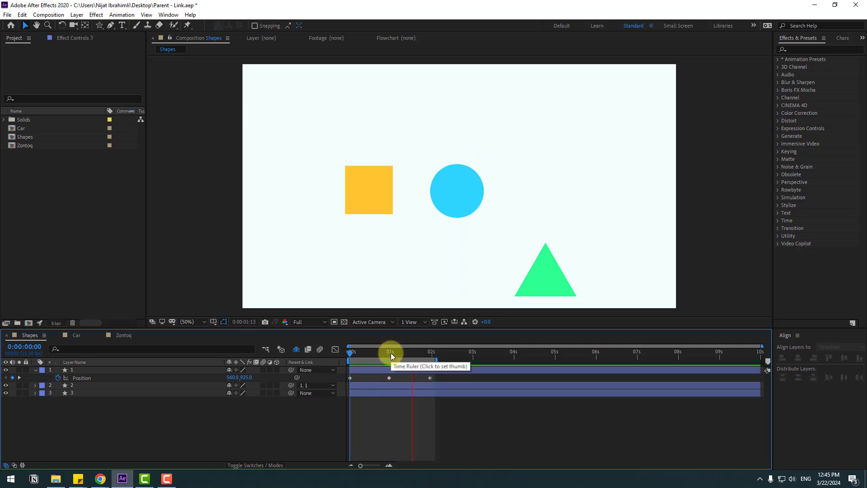
key(space)
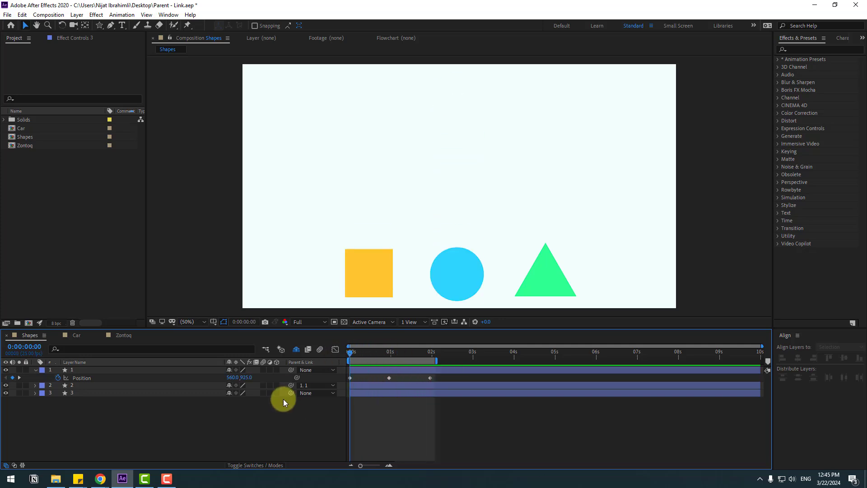
click(311, 395)
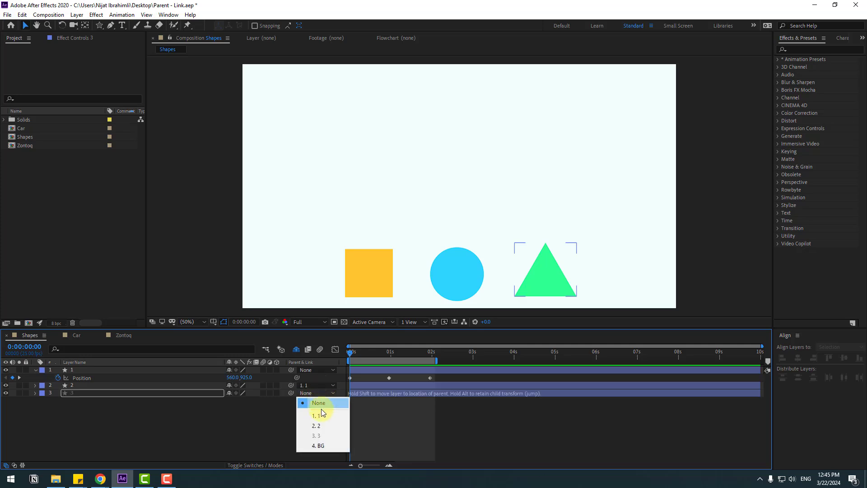
click(324, 419)
click(206, 376)
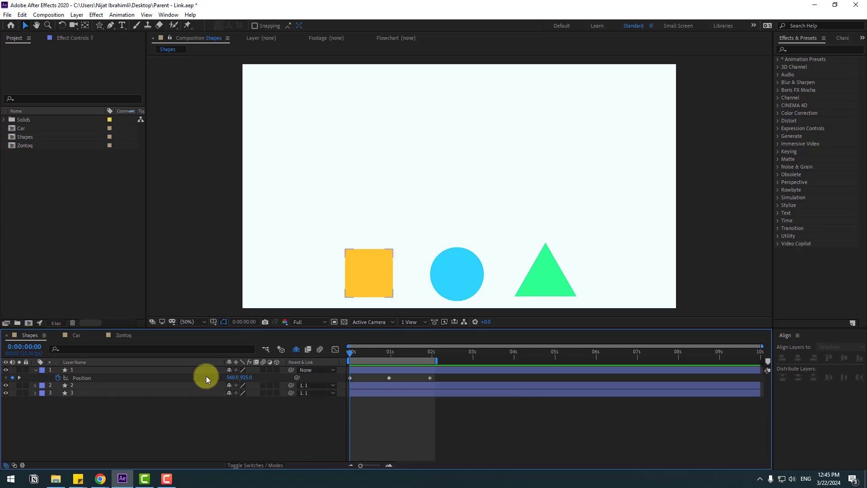
Keyframe the square's Rotation at 0° at the start and one full turn at one second.
click(75, 370)
key(r)
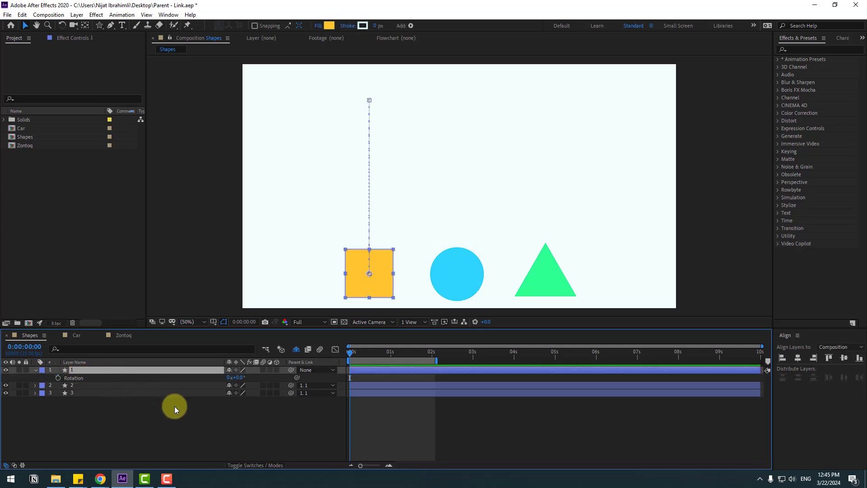
click(58, 378)
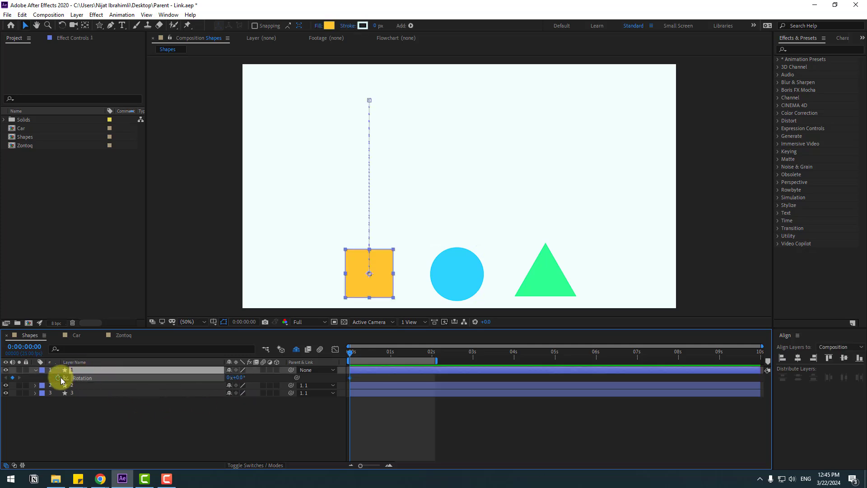
drag(374, 353, 391, 353)
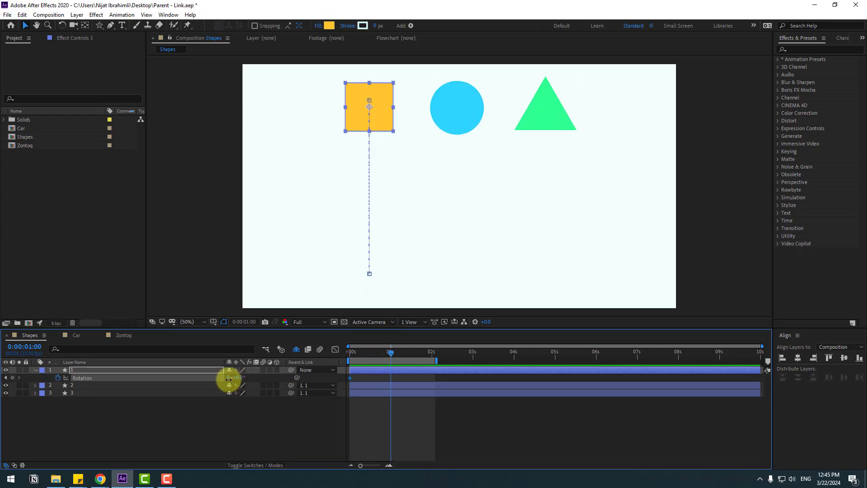
text(1)
click(367, 373)
key(space)
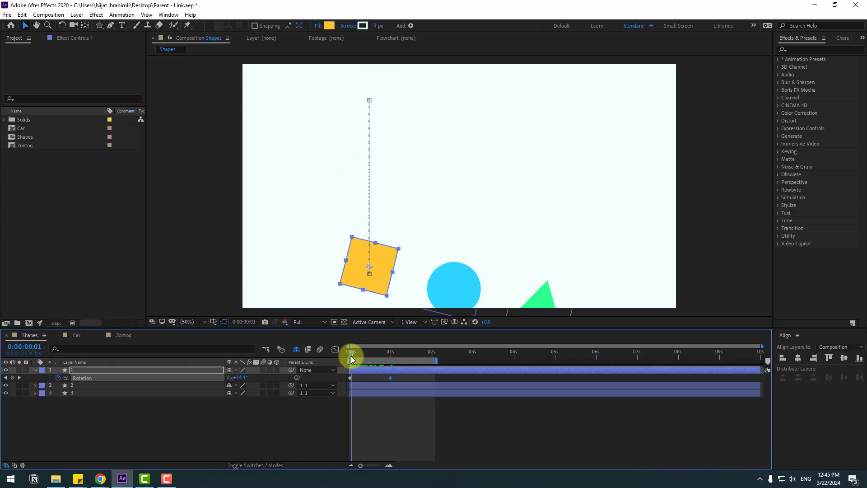
key(space)
Set Rotation back to 0° at two seconds and apply Easy Ease to all rotation keyframes.
drag(412, 352, 434, 352)
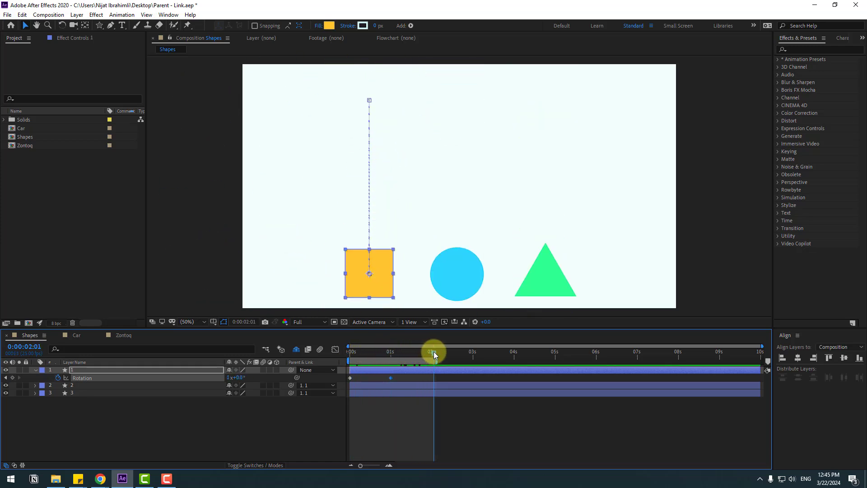
click(229, 377)
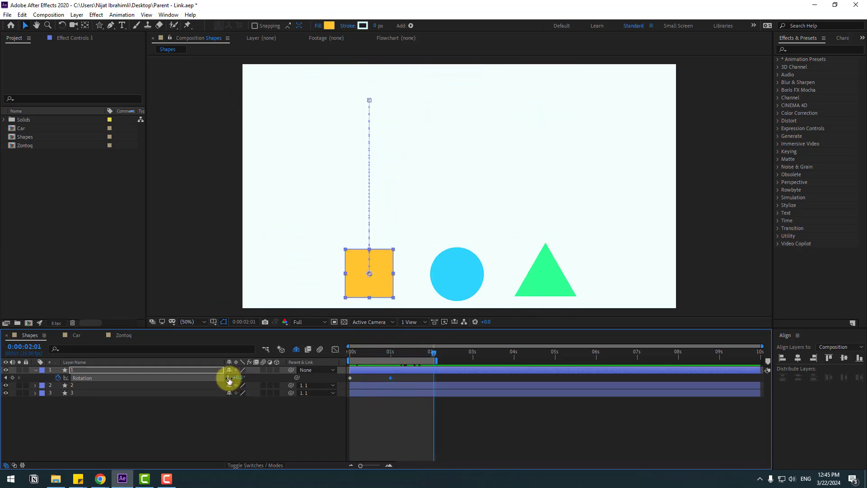
text(0)
key(Return)
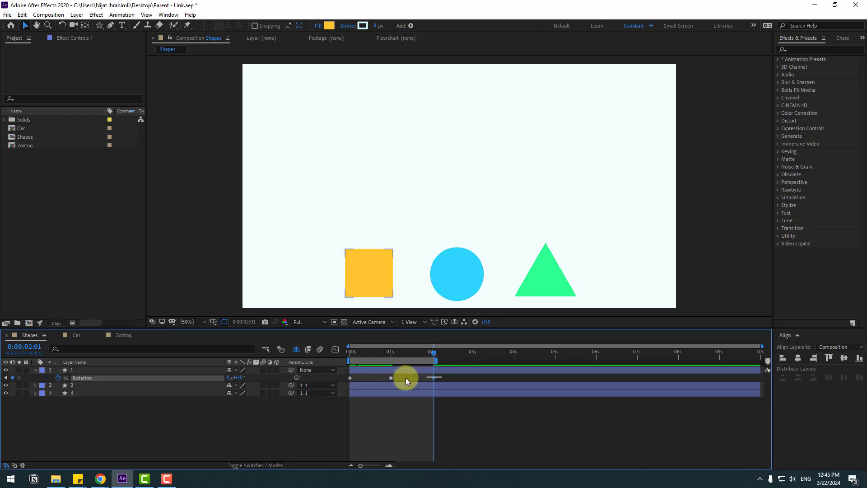
right_click(349, 378)
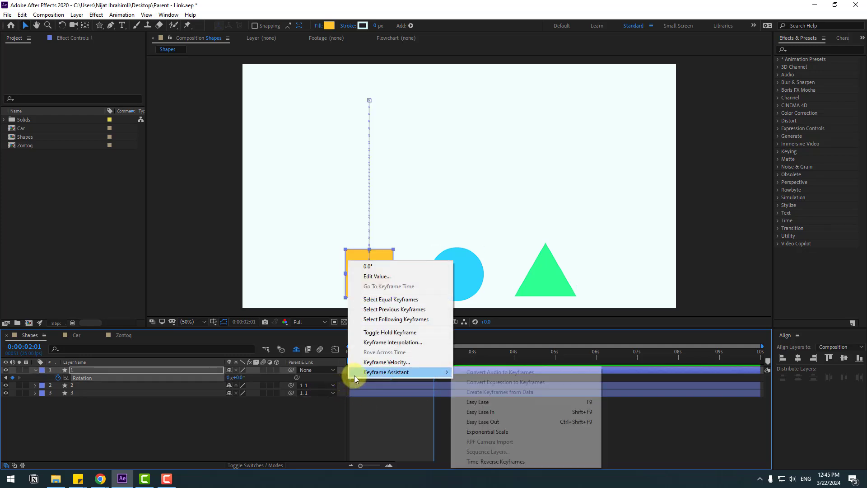
click(513, 402)
key(space)
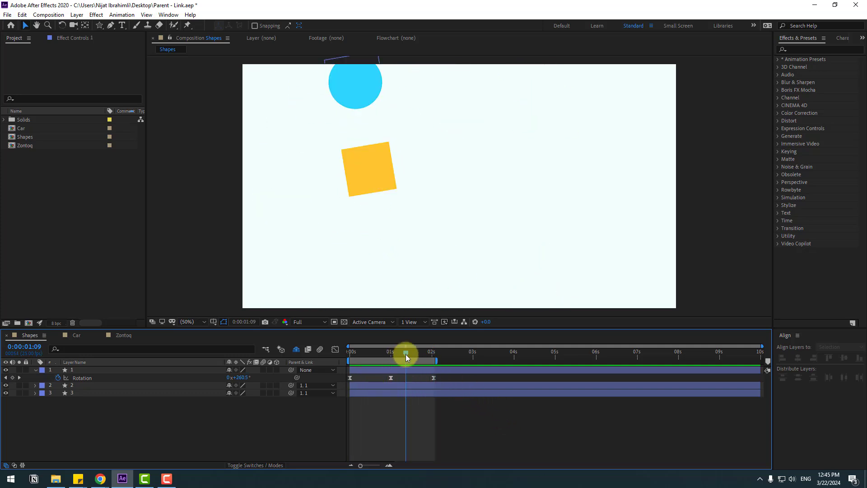
key(space)
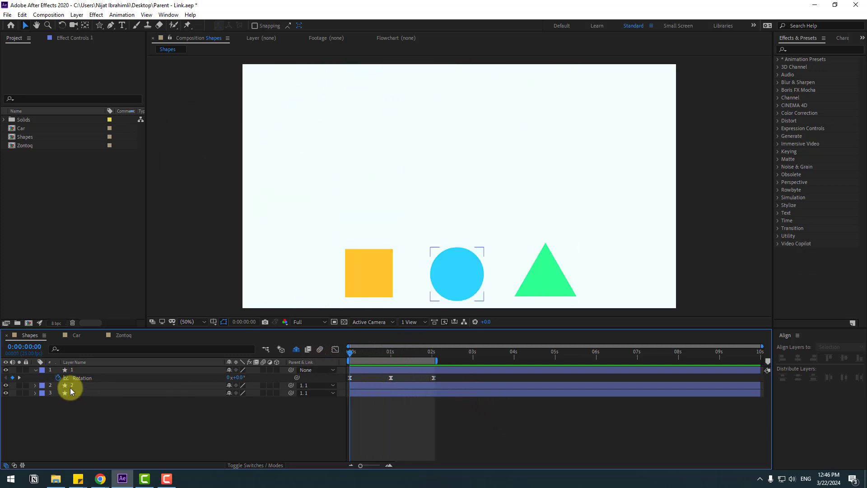
Set the circle and triangle layers' Parent to None, then preview and scrub the square spinning alone.
click(71, 386)
shift+click(74, 392)
click(321, 386)
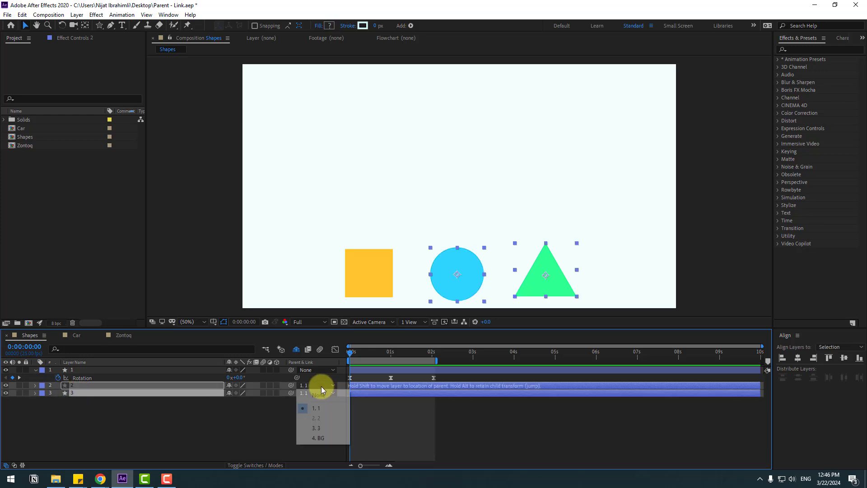
click(319, 394)
click(275, 417)
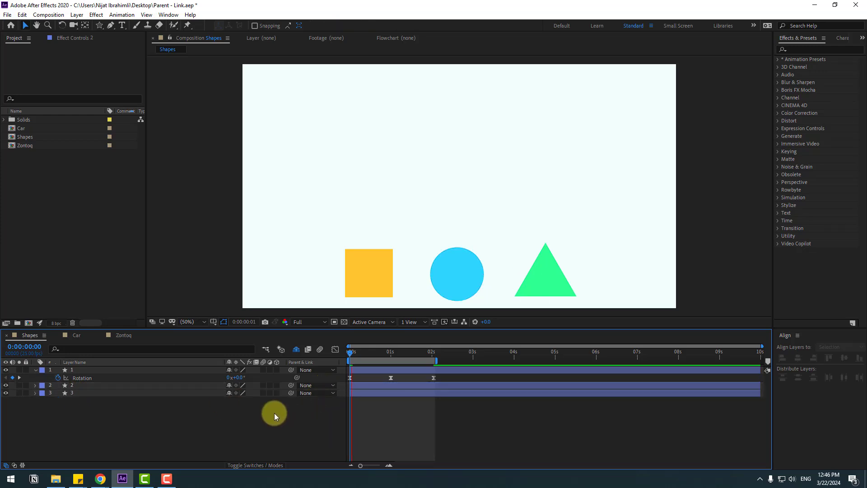
key(space)
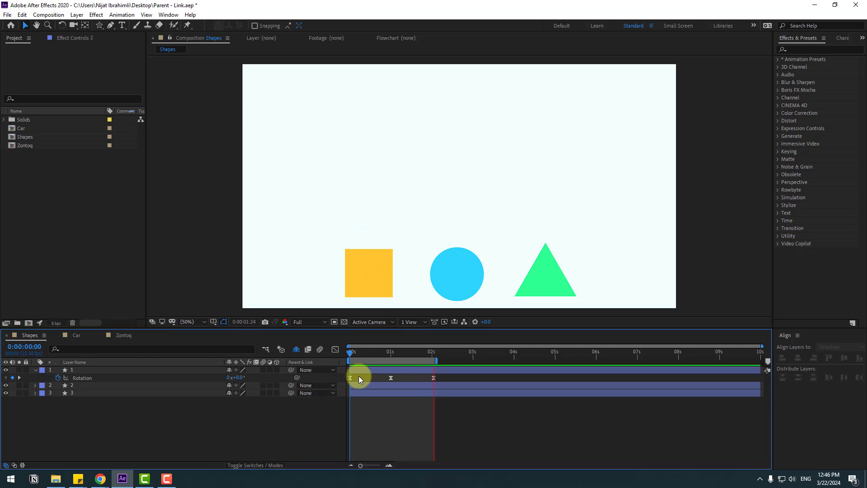
drag(357, 355, 369, 353)
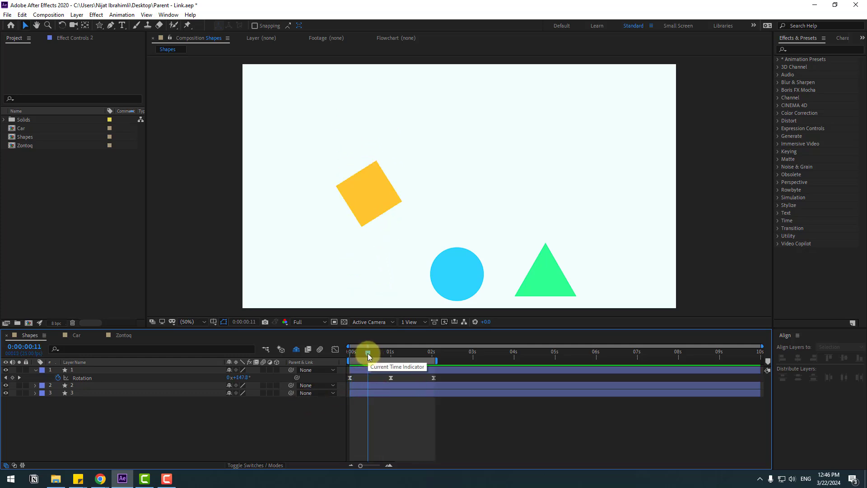
click(459, 261)
drag(369, 355, 344, 353)
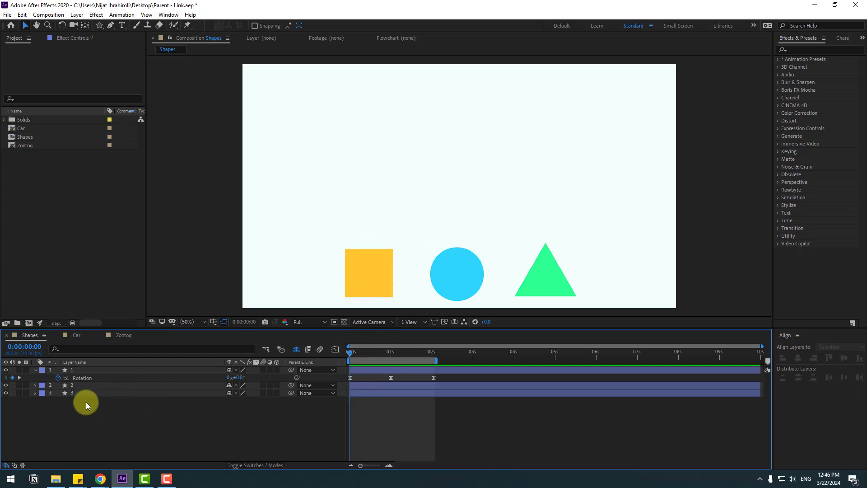
Pick-whip the circle layer's Rotation to layer 1's Rotation, creating a linking expression, and preview.
click(72, 385)
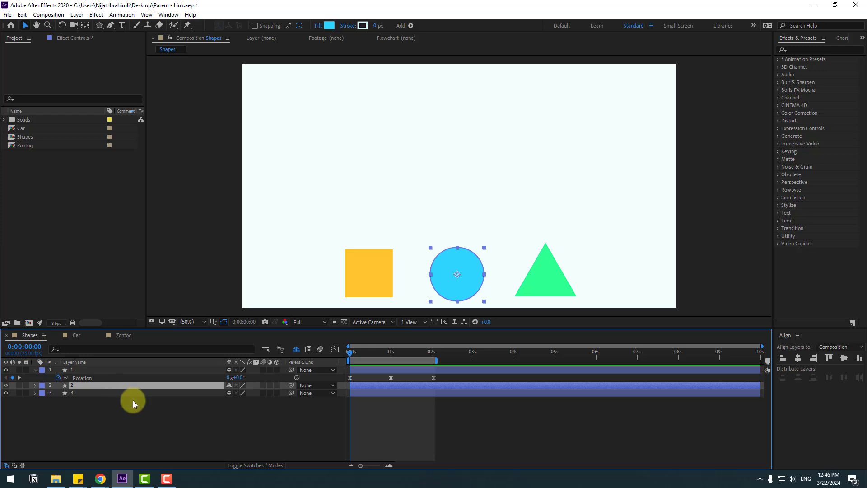
key(r)
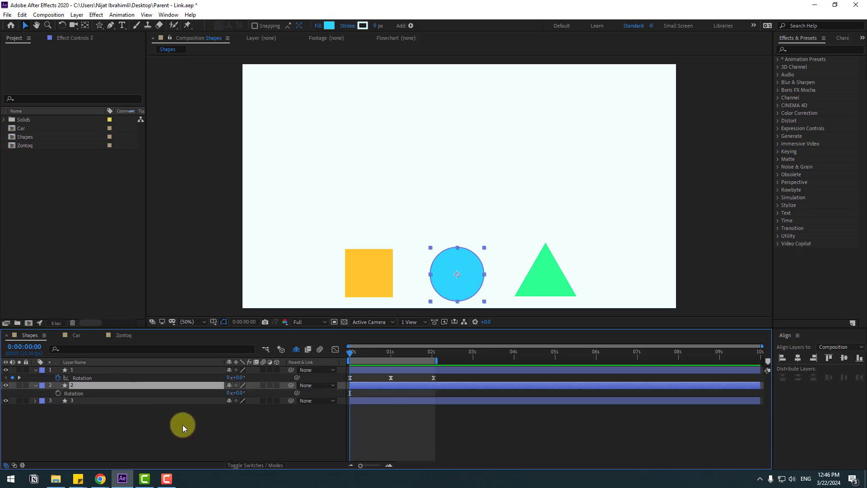
click(296, 394)
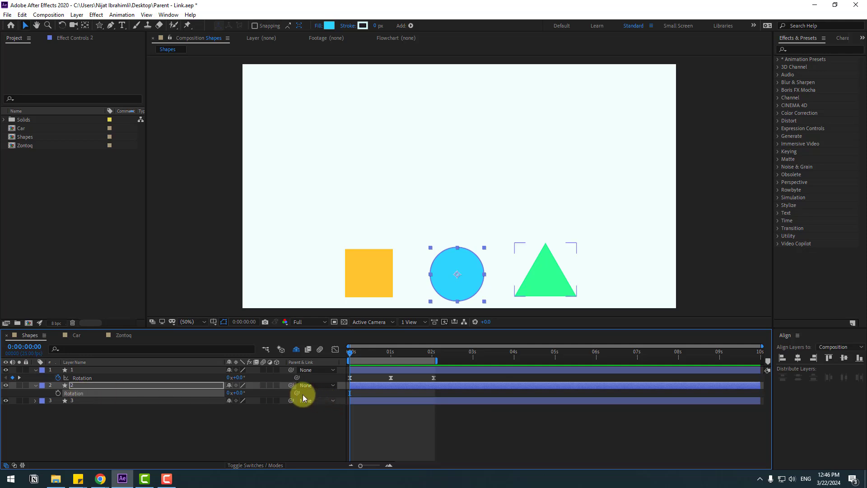
drag(297, 392, 177, 384)
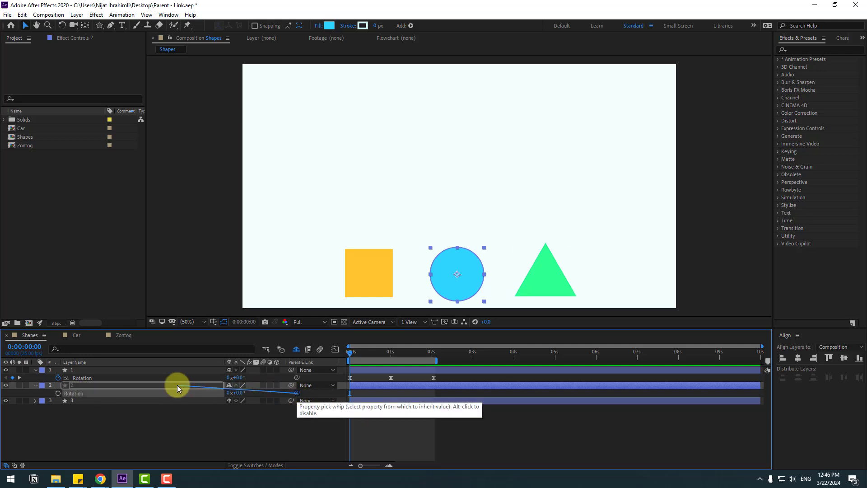
drag(106, 386, 83, 378)
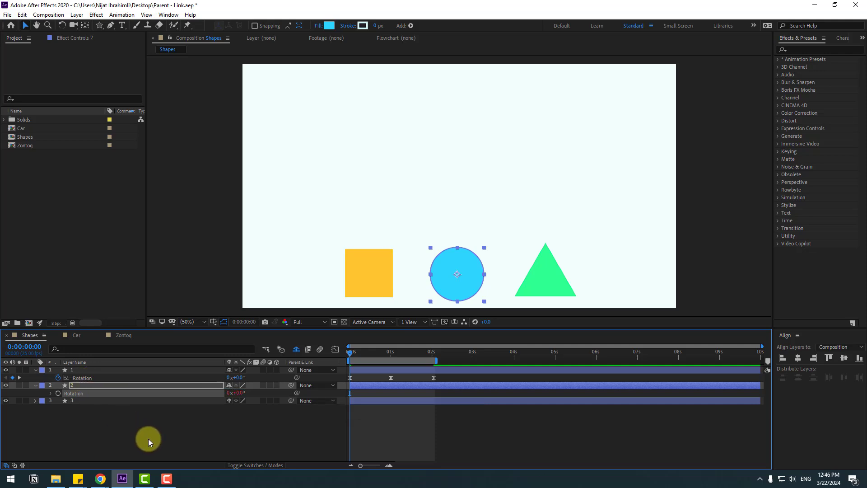
click(50, 394)
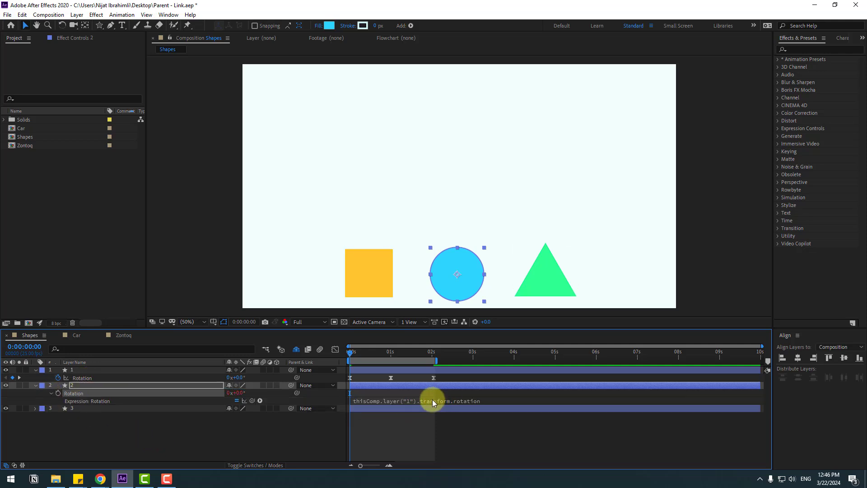
click(235, 439)
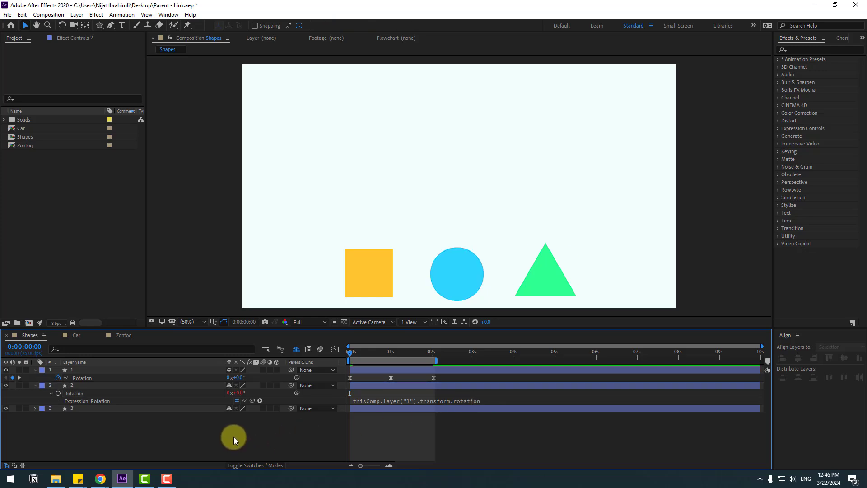
key(space)
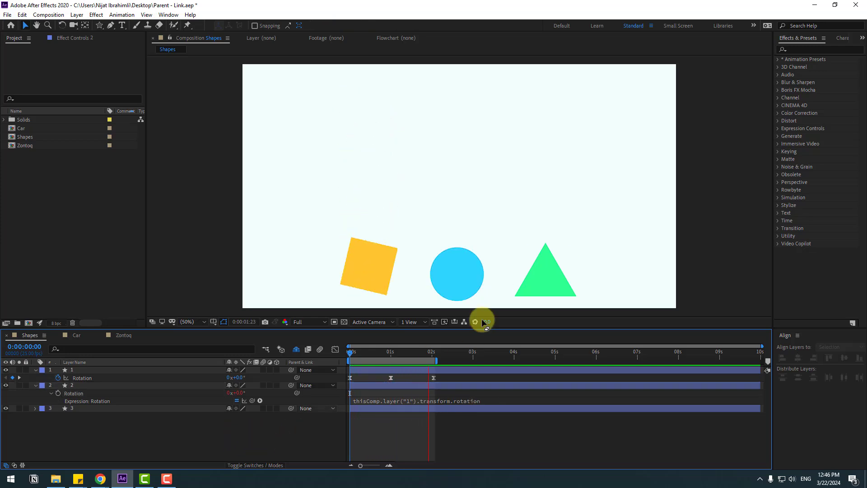
click(463, 278)
Draw a rectangle inside the circle with dark teal fill #227A90 and preview it turning.
click(462, 277)
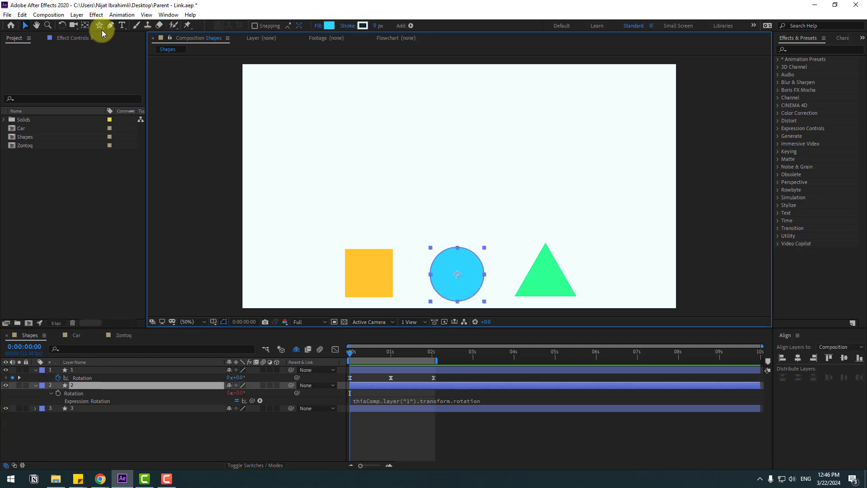
drag(100, 26, 128, 25)
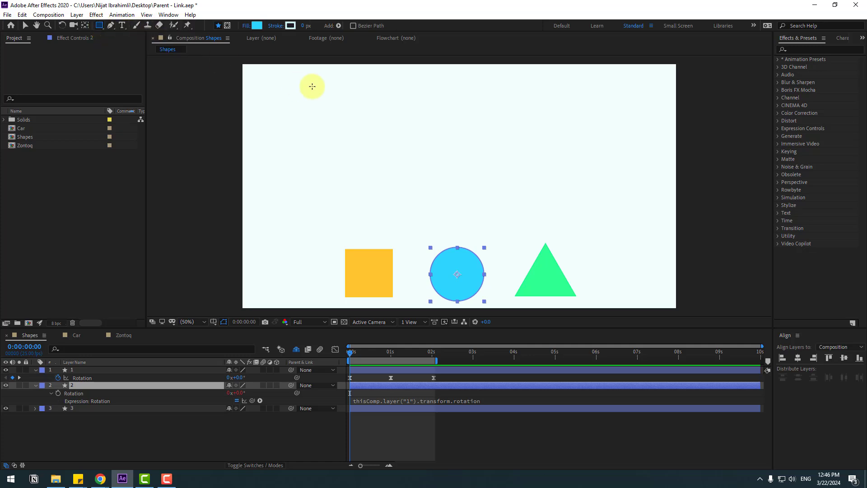
drag(444, 264, 466, 282)
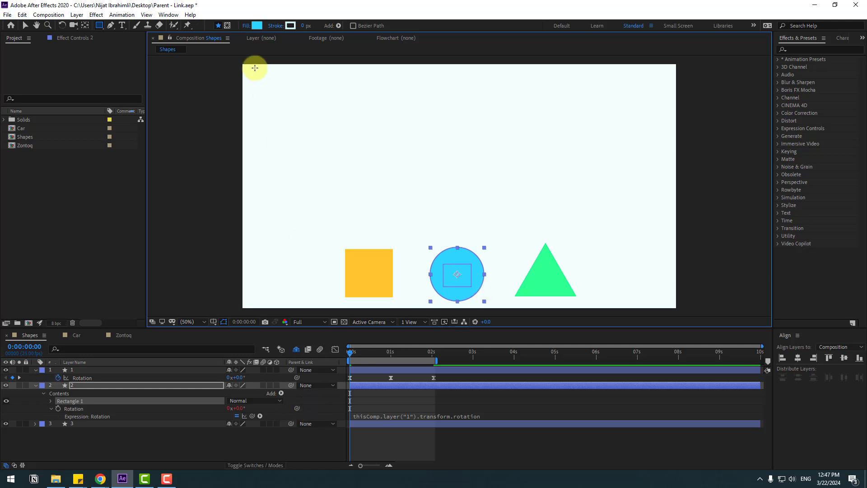
click(257, 26)
drag(316, 372, 317, 390)
click(415, 343)
click(244, 437)
key(space)
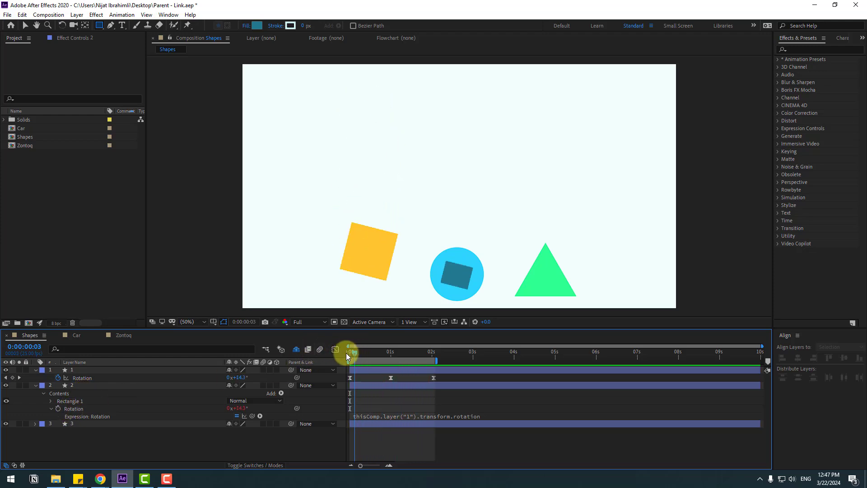
click(85, 413)
click(69, 425)
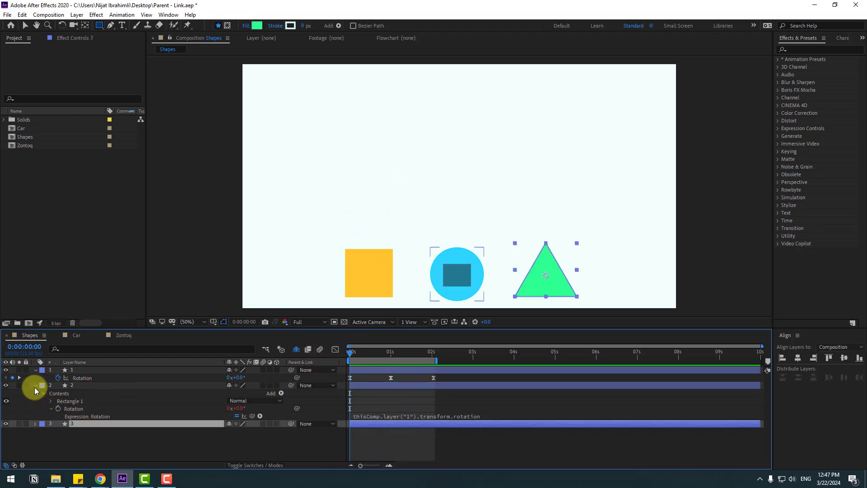
Pick-whip the triangle layer's Rotation to the square's Rotation and preview all three spinning.
click(35, 385)
key(r)
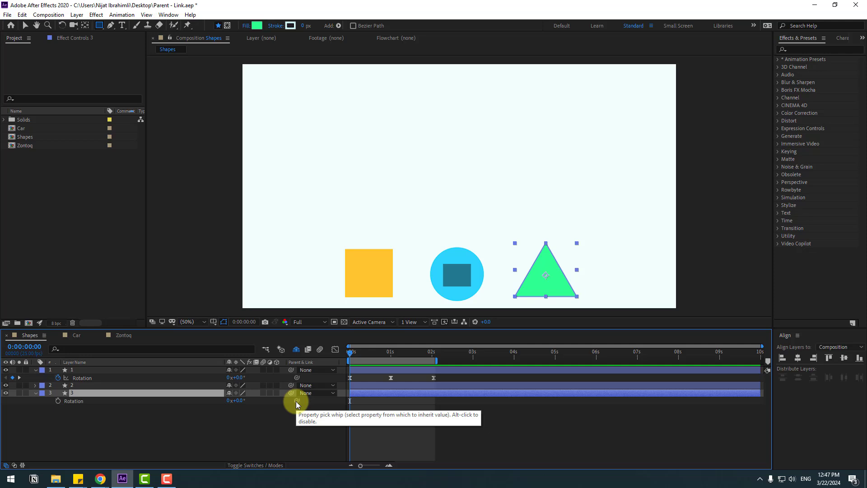
drag(296, 401, 80, 382)
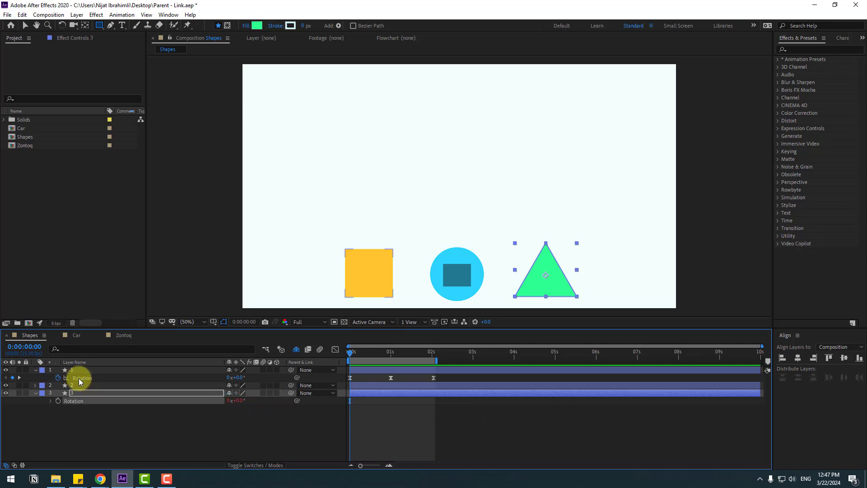
click(107, 434)
key(space)
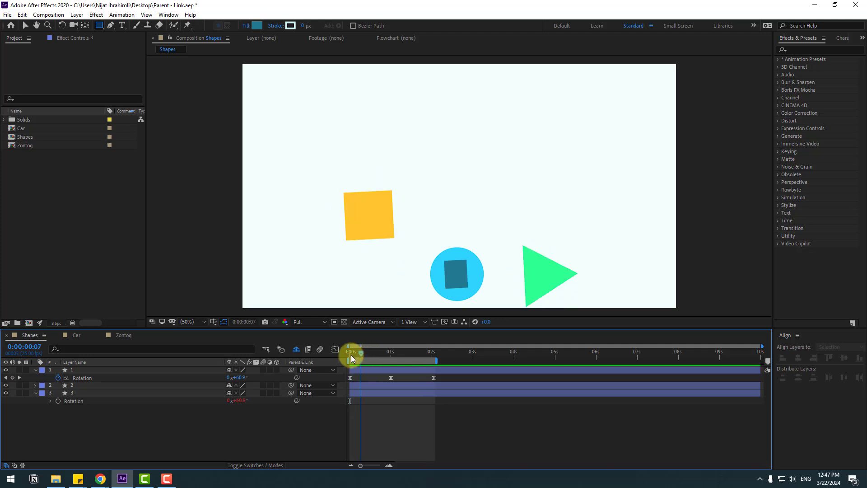
key(space)
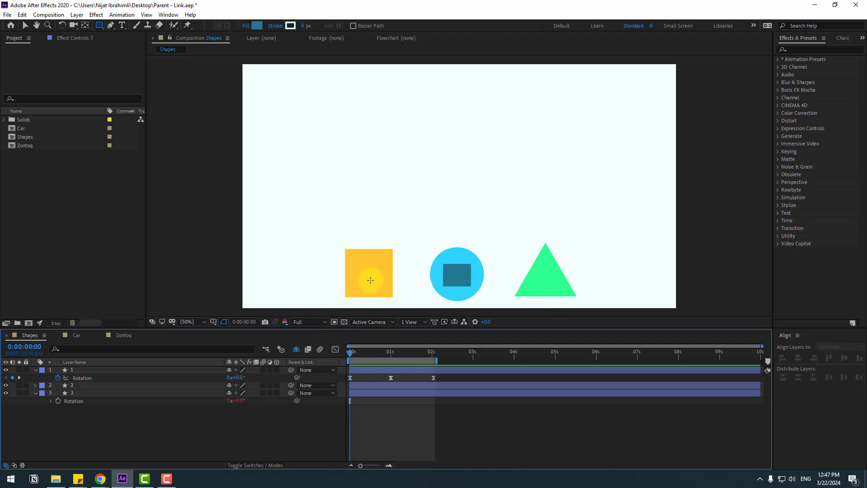
Keyframe the orange square's Scale at 100%, 25% at one second, and 100% at 2:01, then preview.
click(26, 25)
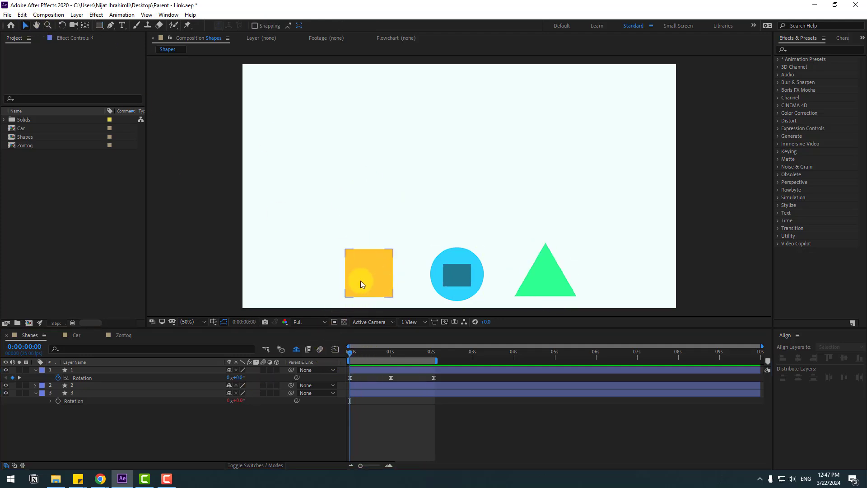
click(360, 279)
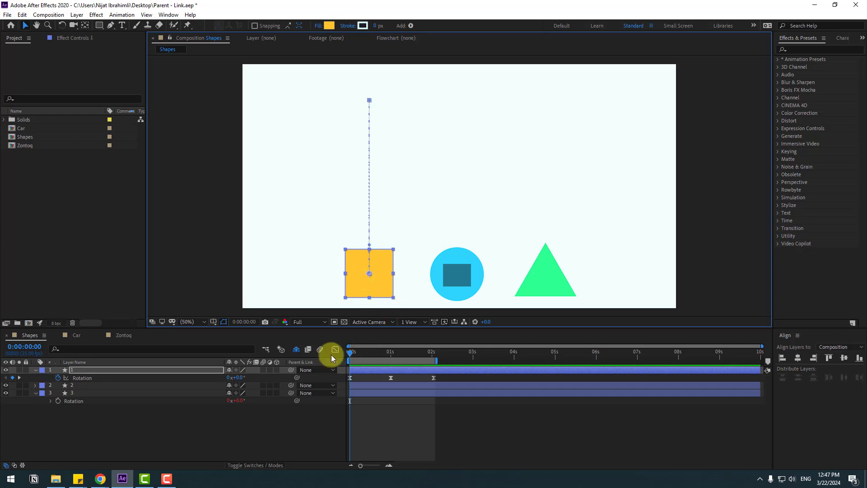
key(s)
click(59, 378)
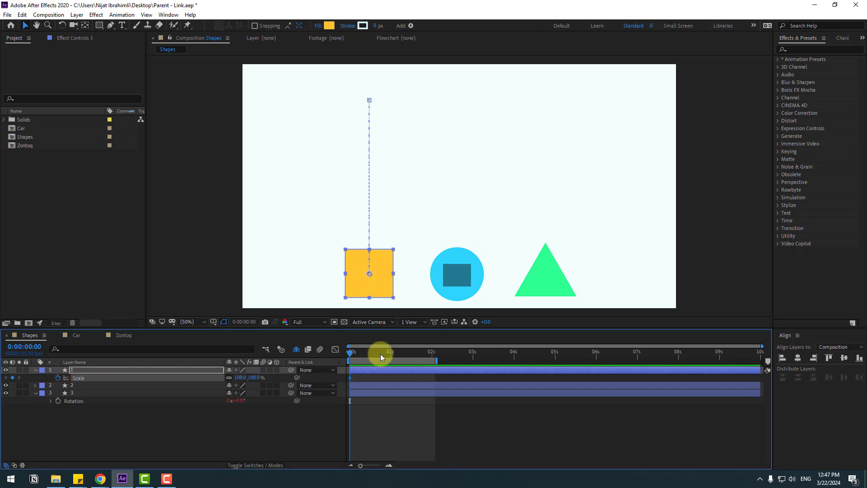
click(392, 353)
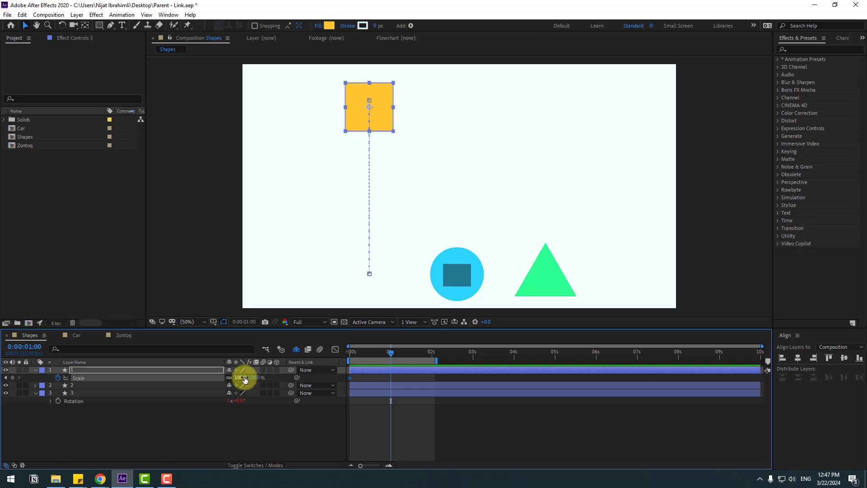
click(457, 362)
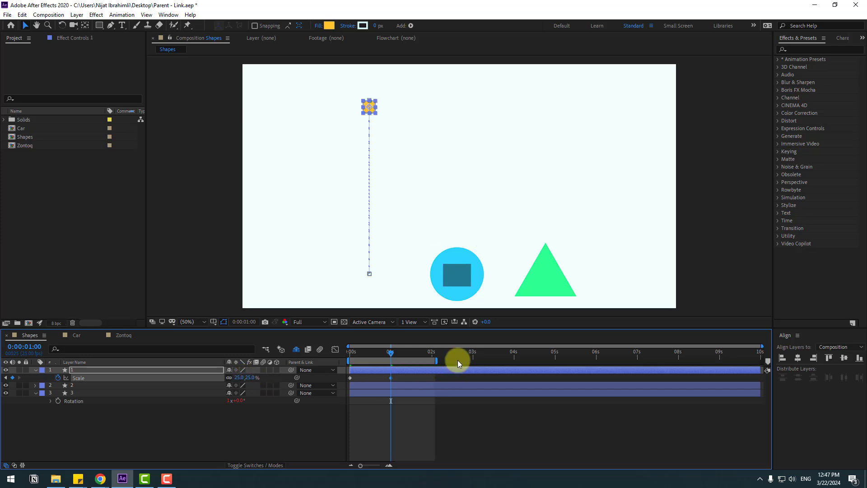
drag(428, 350, 433, 349)
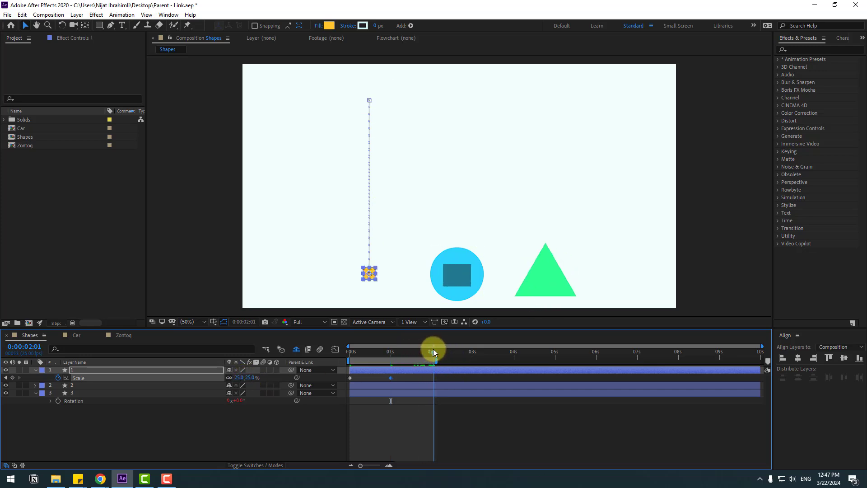
key(Return)
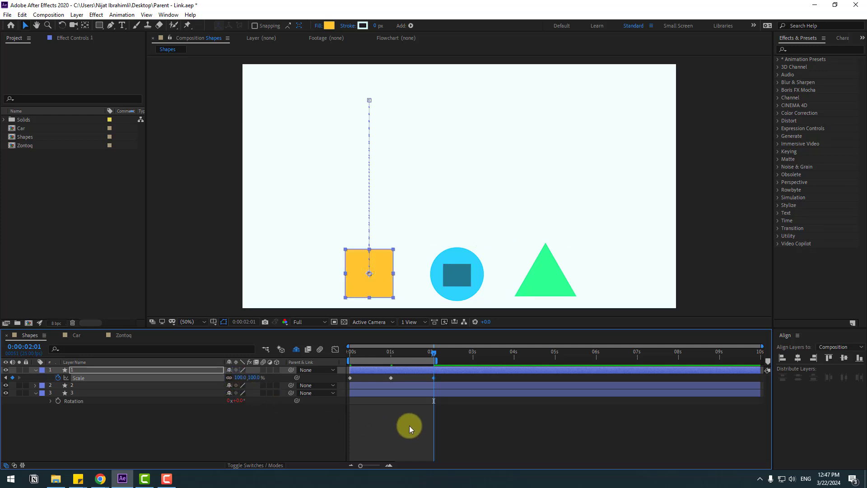
click(410, 424)
key(space)
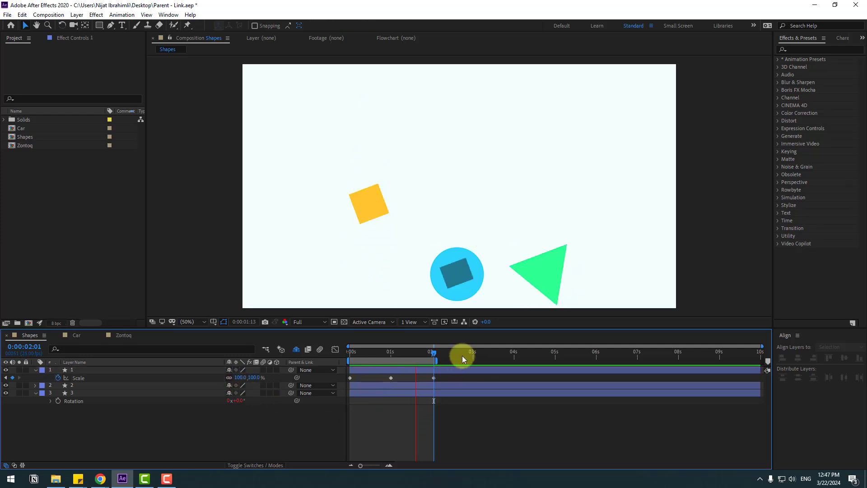
click(352, 353)
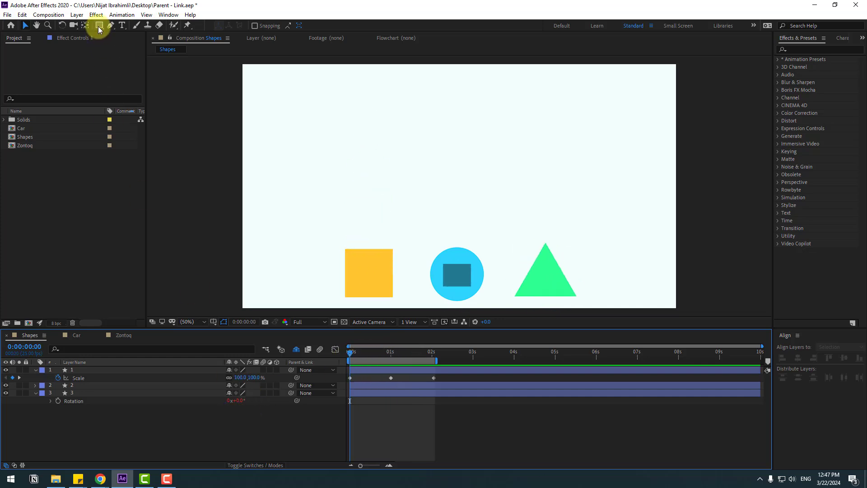
Draw a blue star in the upper right of the frame with the Star tool.
mouse_move(99, 29)
mouse_down()
mouse_move(116, 35)
mouse_move(119, 65)
mouse_up()
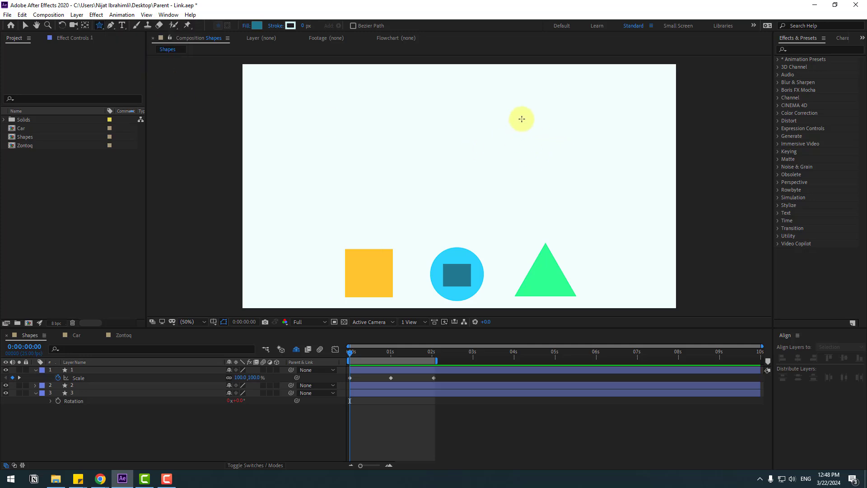
drag(521, 119, 541, 137)
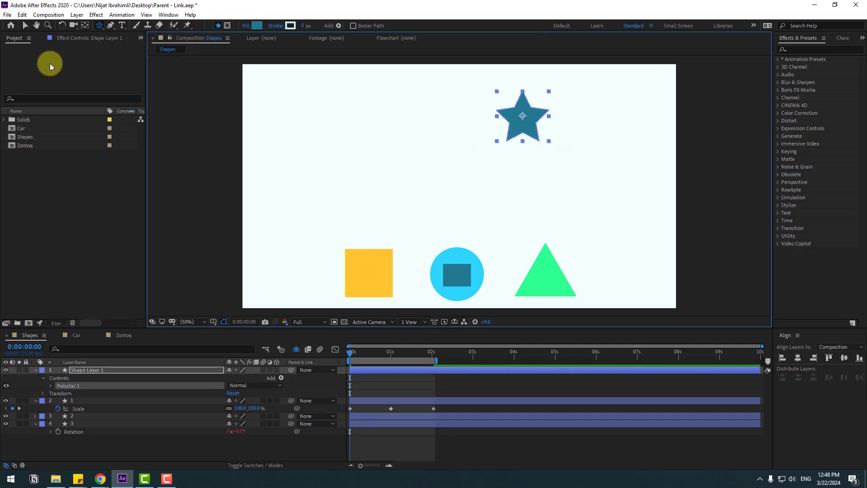
click(26, 26)
click(95, 444)
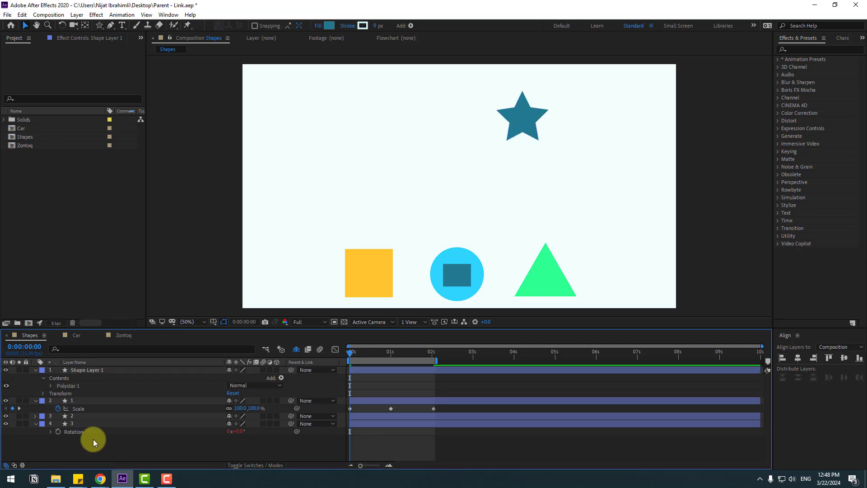
Pick-whip Shape Layer 1's Scale to the orange square's Scale and preview the linked animation.
click(88, 370)
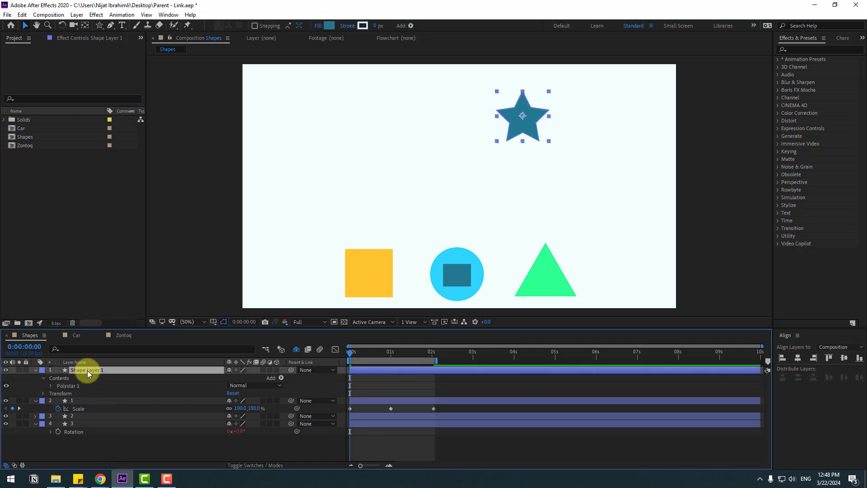
key(s)
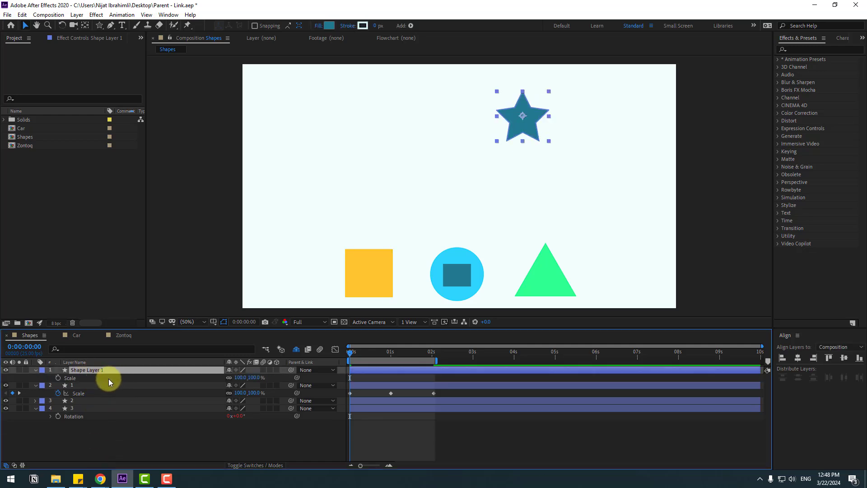
click(302, 381)
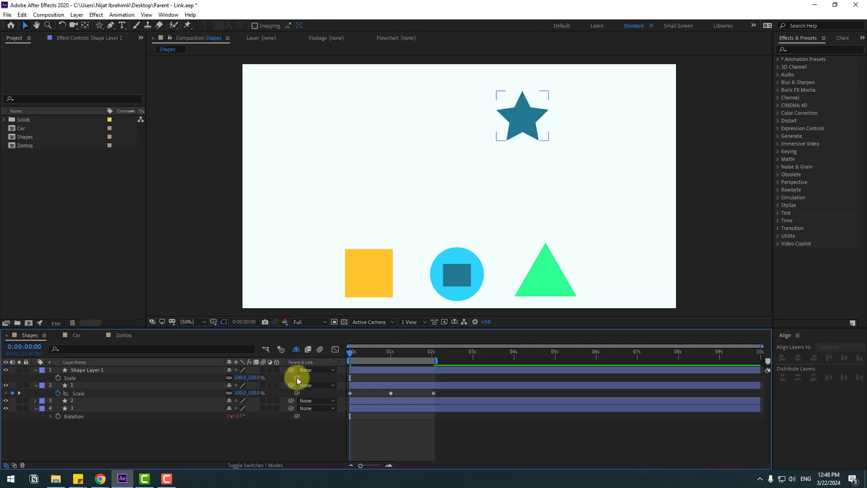
drag(298, 381, 77, 392)
click(114, 435)
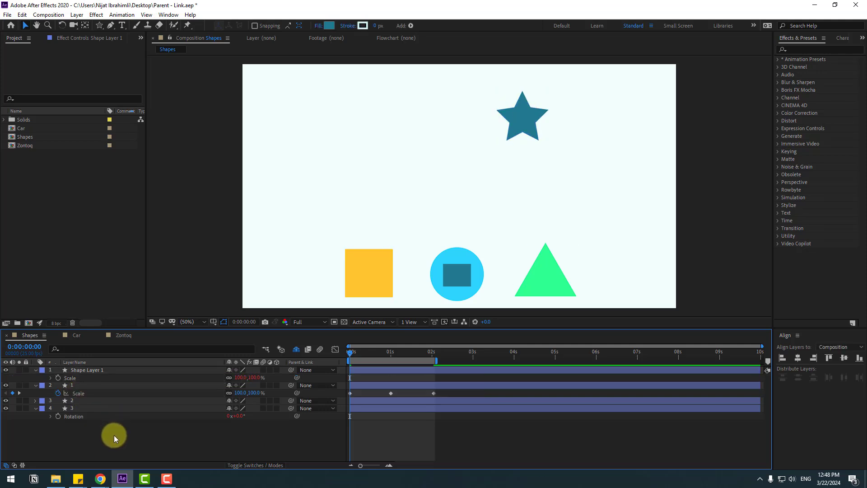
key(space)
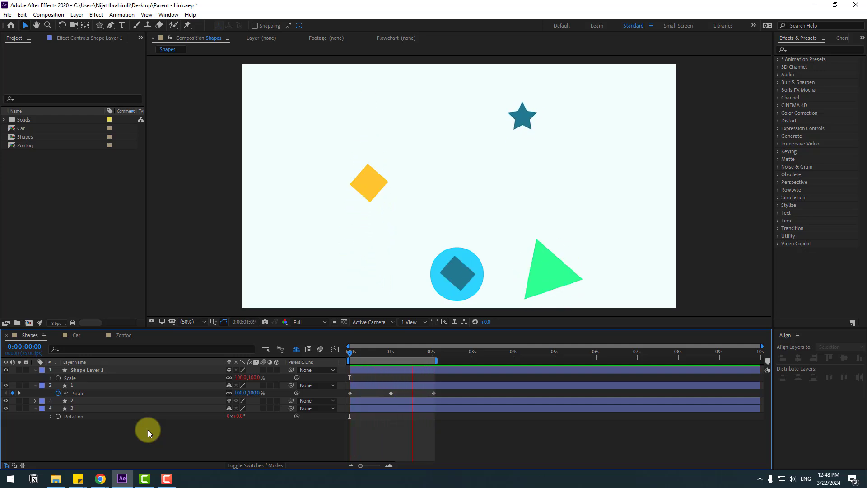
click(389, 353)
click(384, 352)
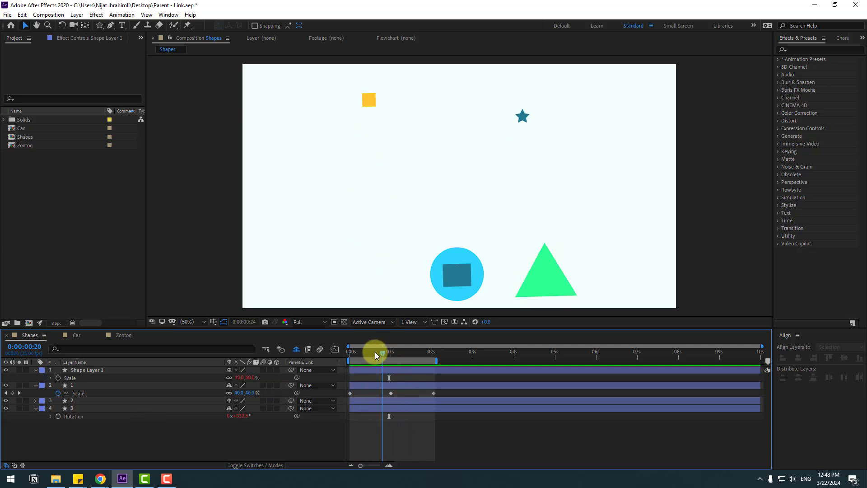
click(69, 337)
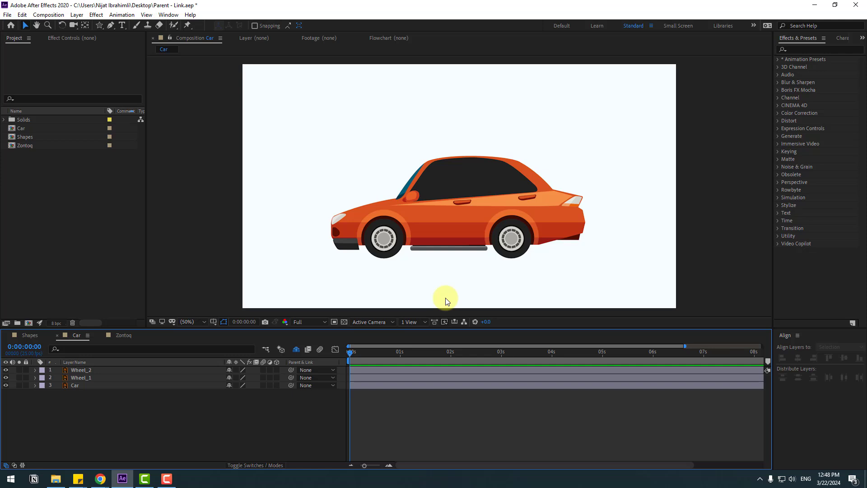
Identify the Car, Wheel_1 and Wheel_2 layers, briefly hiding the front wheel.
click(72, 386)
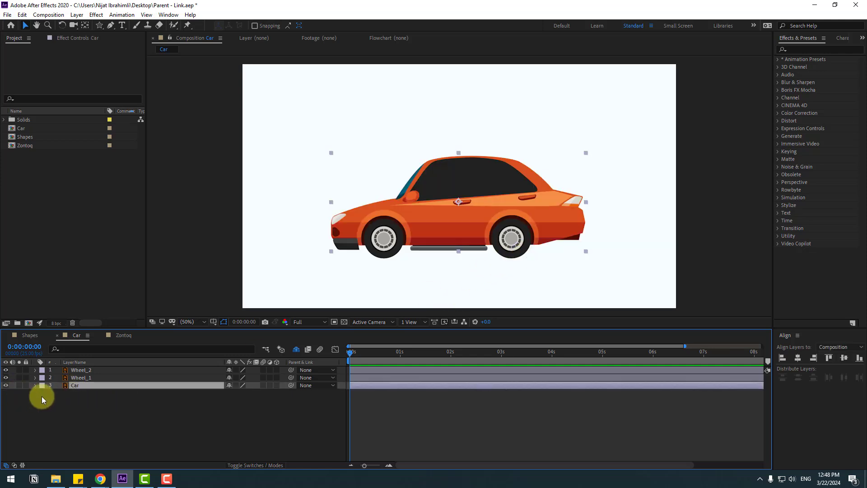
click(79, 377)
click(5, 378)
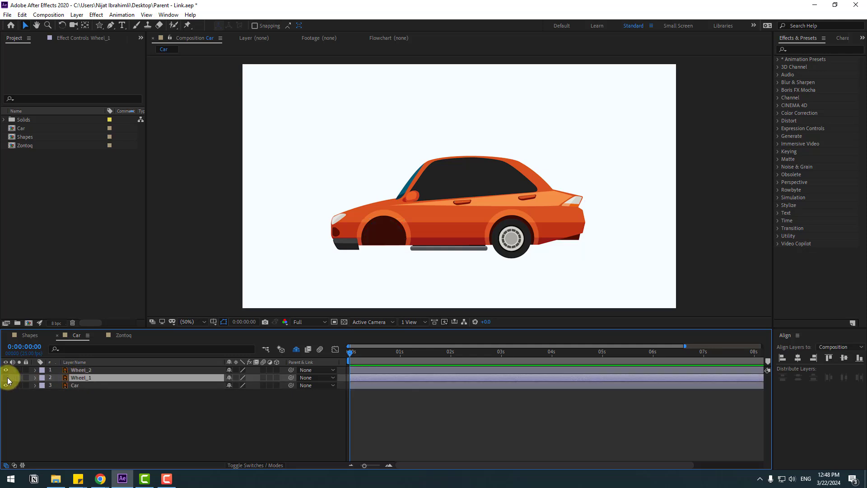
click(6, 378)
click(78, 371)
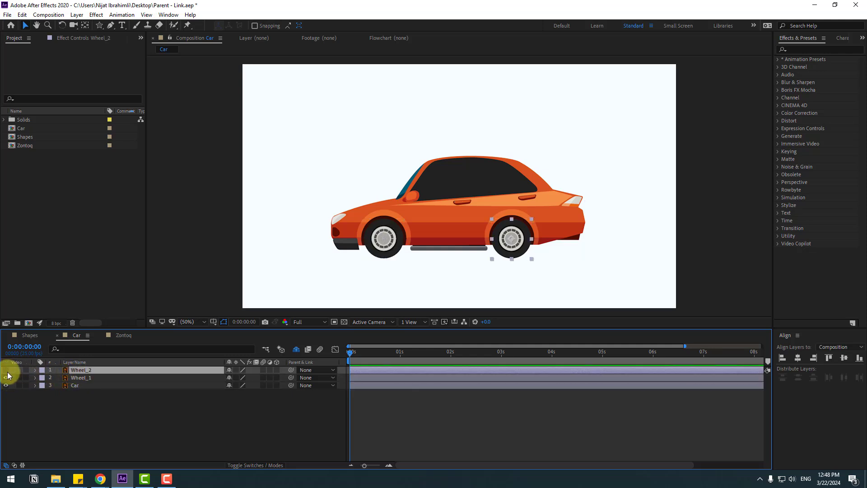
click(202, 433)
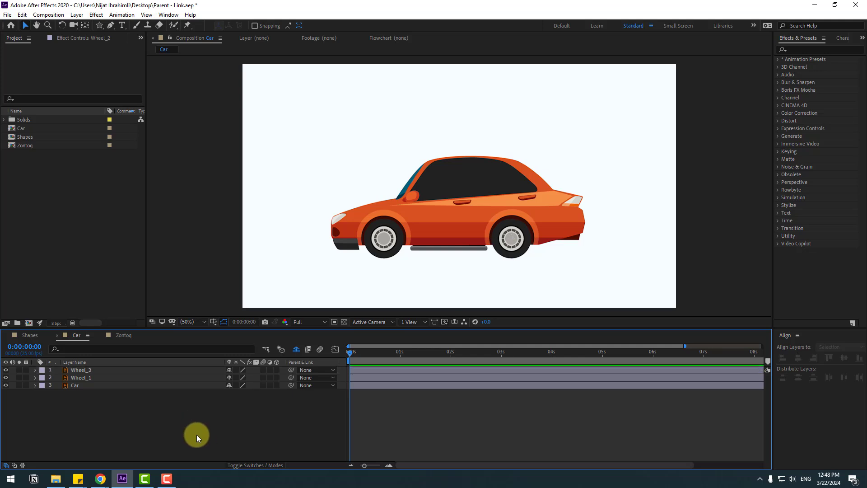
Show the Car layer's Position (955.1, 608.3) and both wheels' Rotation (0x+0.0°).
click(76, 384)
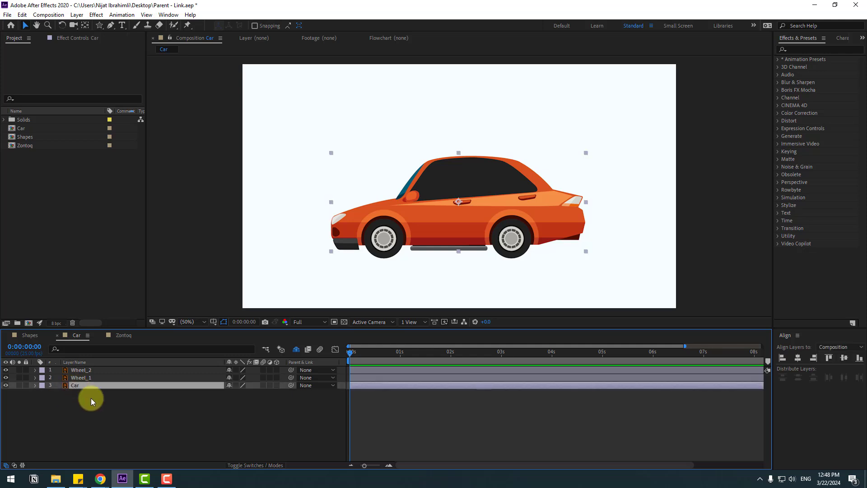
key(p)
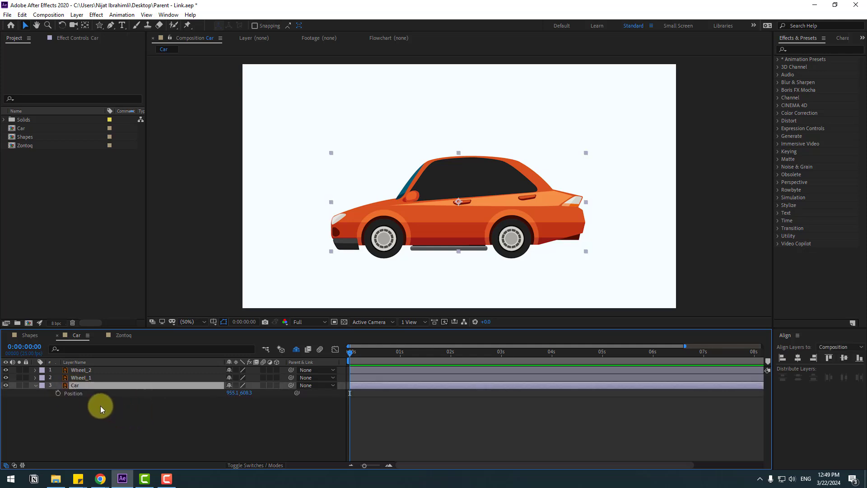
click(91, 378)
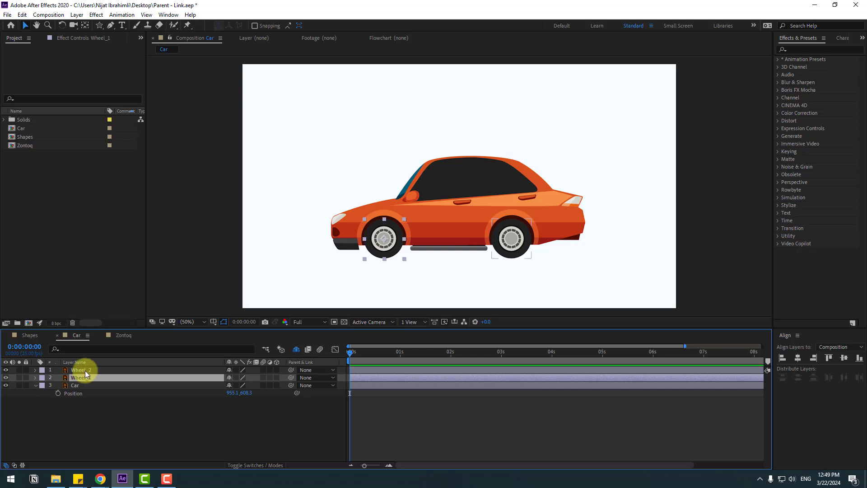
ctrl+click(85, 371)
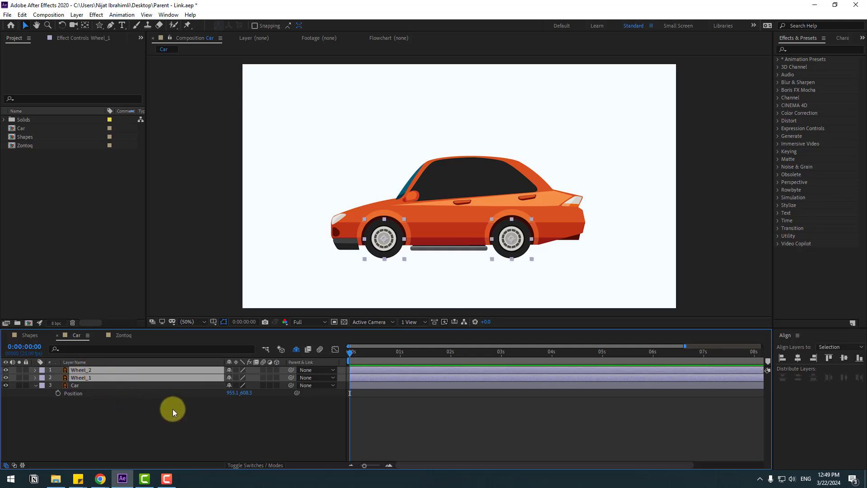
key(r)
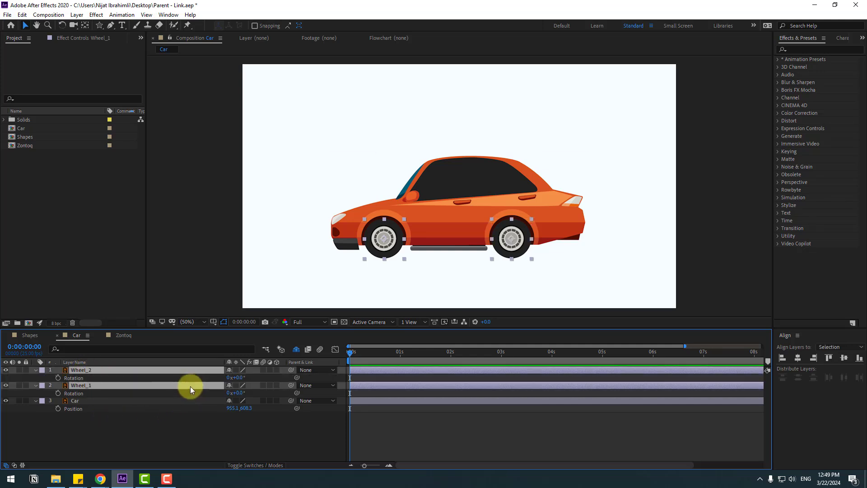
Pick-whip Wheel_2's and Wheel_1's Rotation to the Car layer's Position.
click(173, 441)
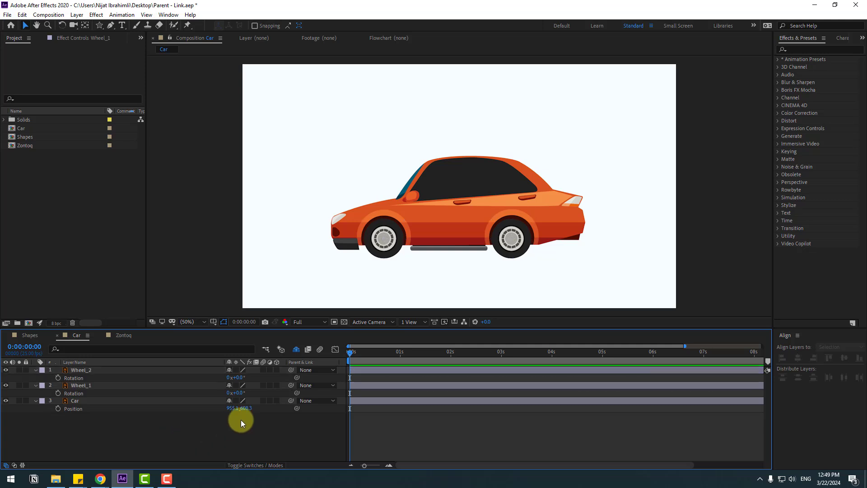
click(77, 381)
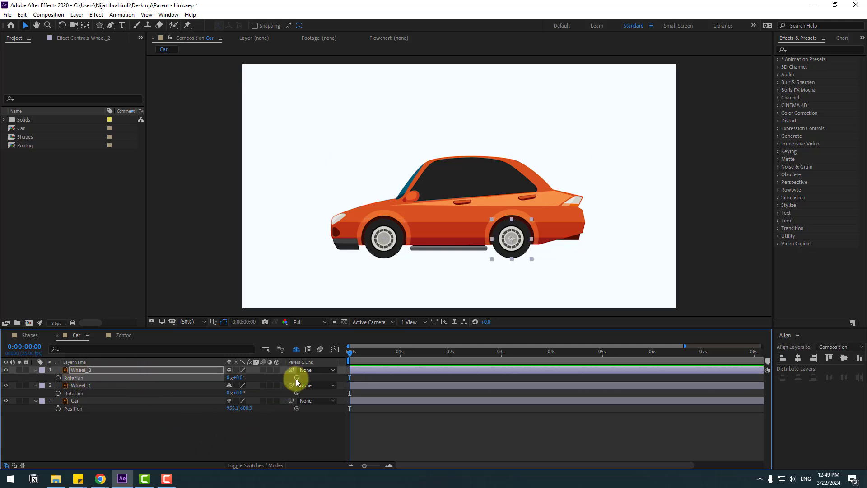
drag(296, 378, 77, 409)
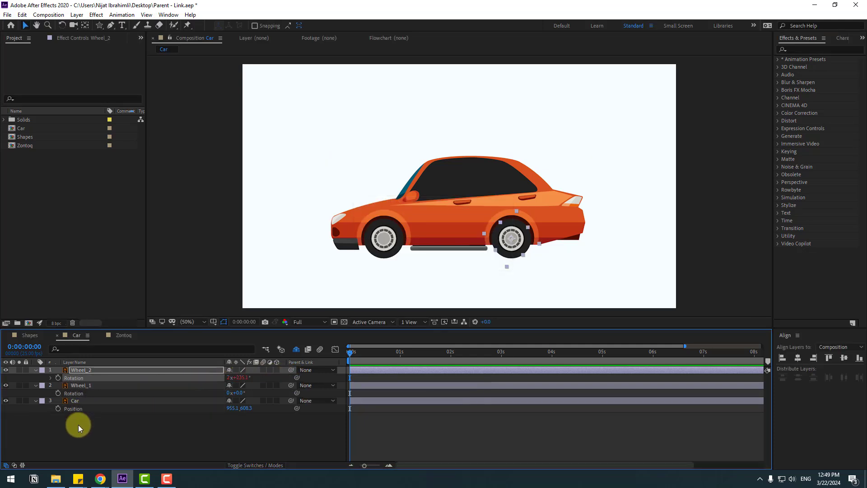
click(91, 439)
click(87, 399)
click(82, 387)
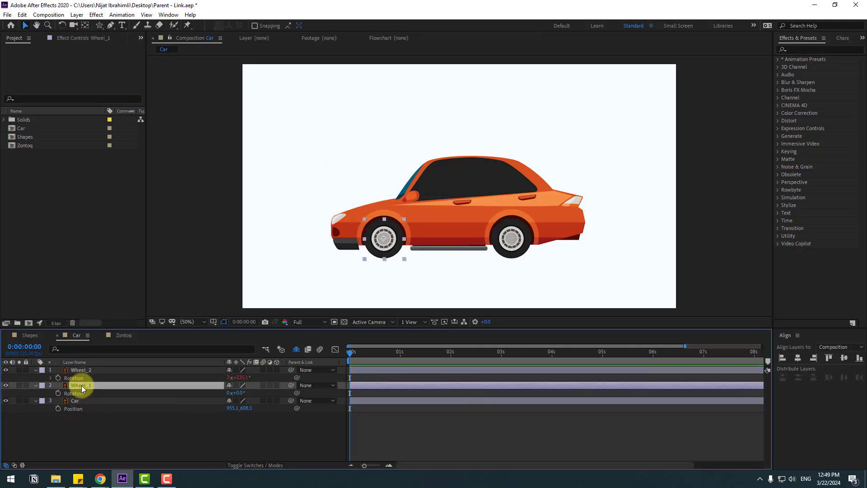
click(75, 395)
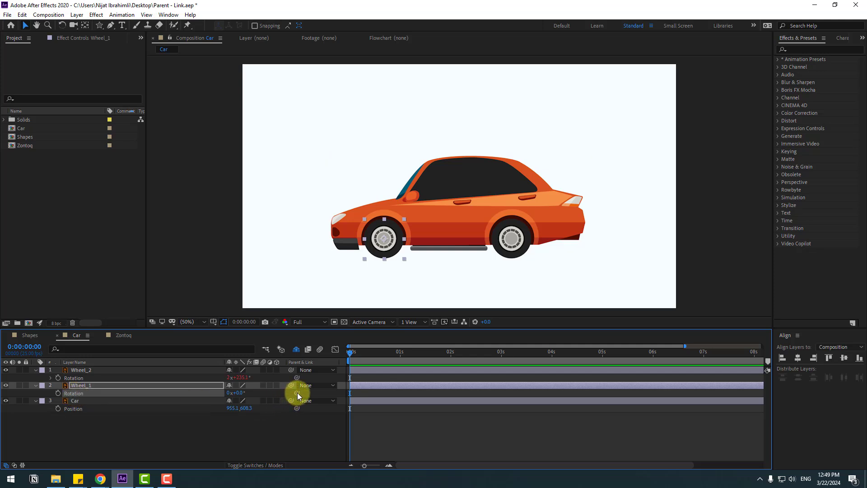
drag(297, 393, 64, 411)
click(62, 439)
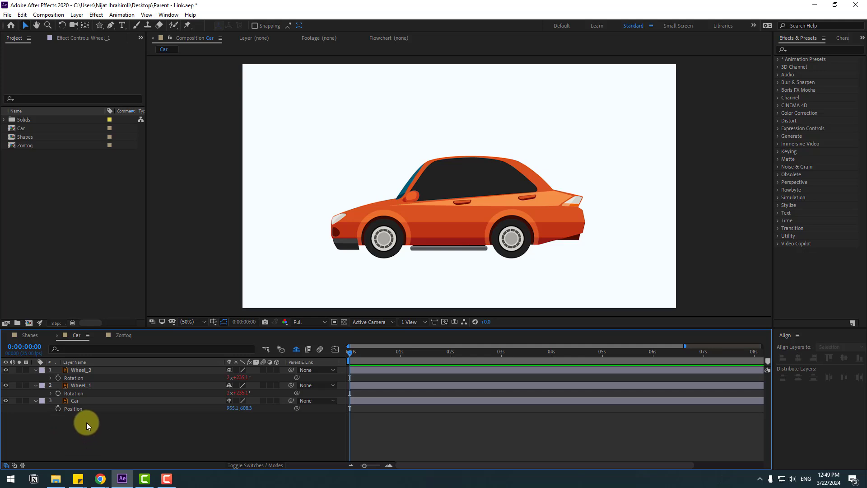
Show only Car's Position and scrub its X value to test the spinning wheels.
click(73, 403)
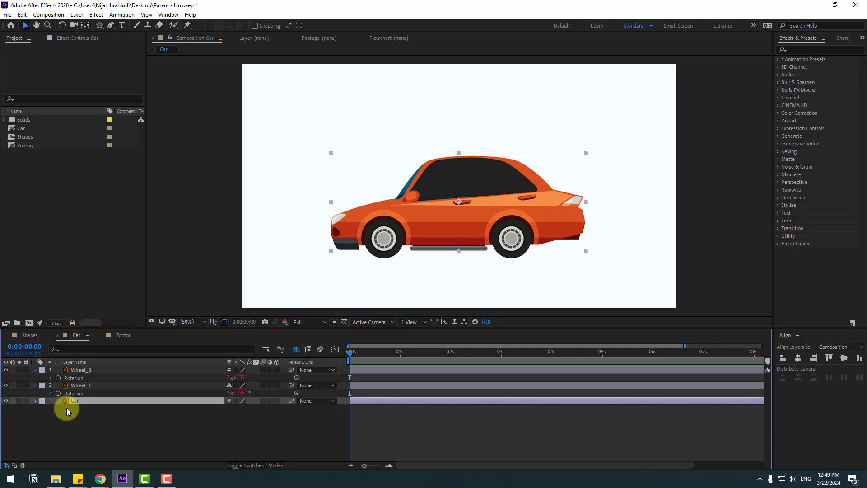
key(p)
drag(230, 408, 77, 425)
Reset the car's position, parent Wheel_1 and Wheel_2 to Car, and slide the car to test.
key(F2)
click(82, 387)
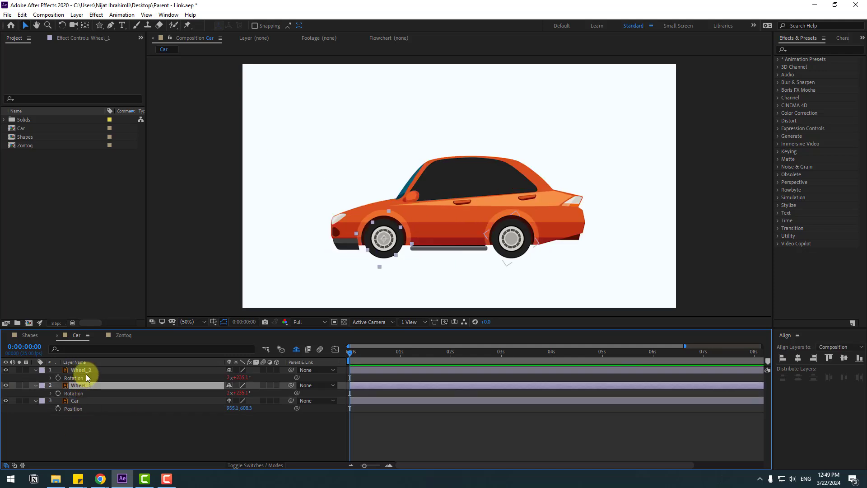
ctrl+click(84, 370)
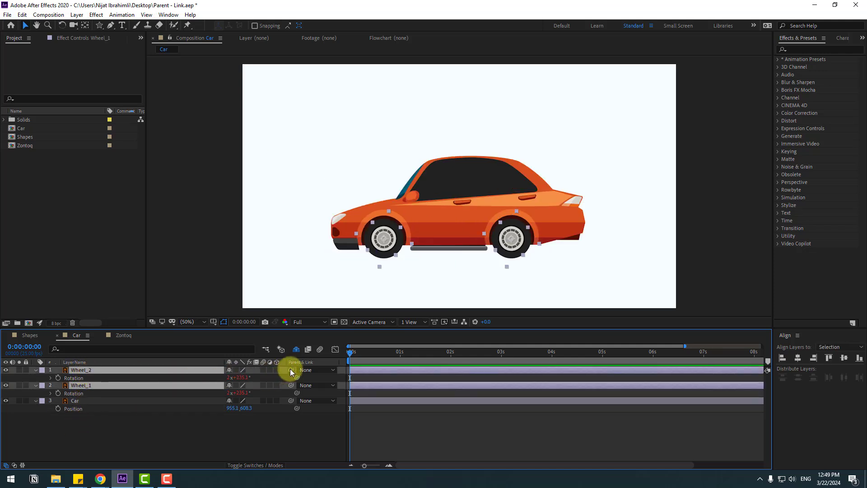
drag(292, 370, 74, 401)
click(77, 433)
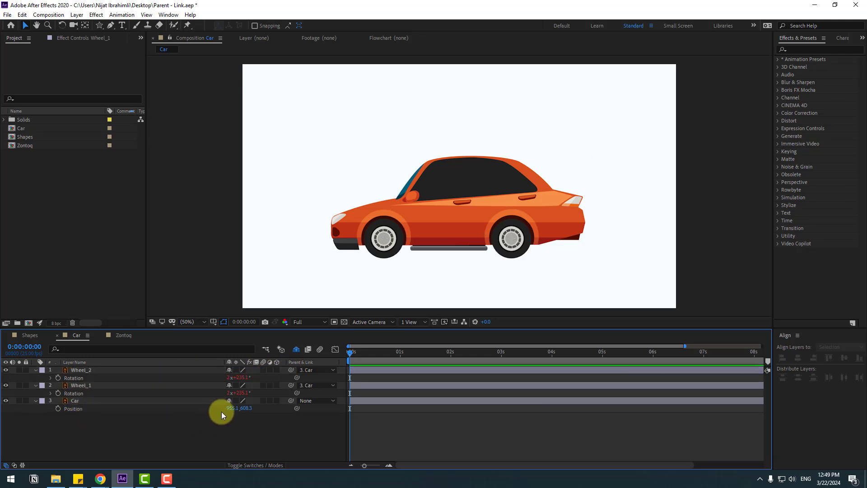
mouse_move(230, 408)
mouse_down()
mouse_move(99, 412)
mouse_move(277, 387)
mouse_move(226, 406)
mouse_up()
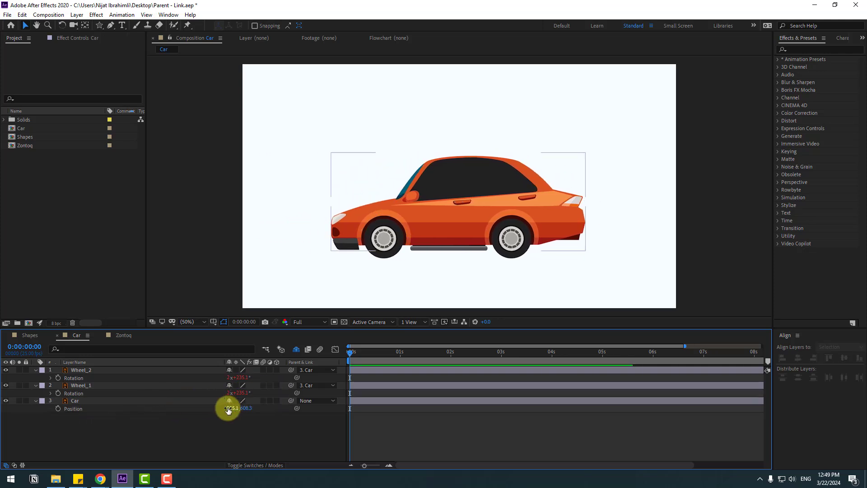
Keyframe Car's Position so it moves from X 955.1 to 612.1 at 0:00:03:01.
click(58, 409)
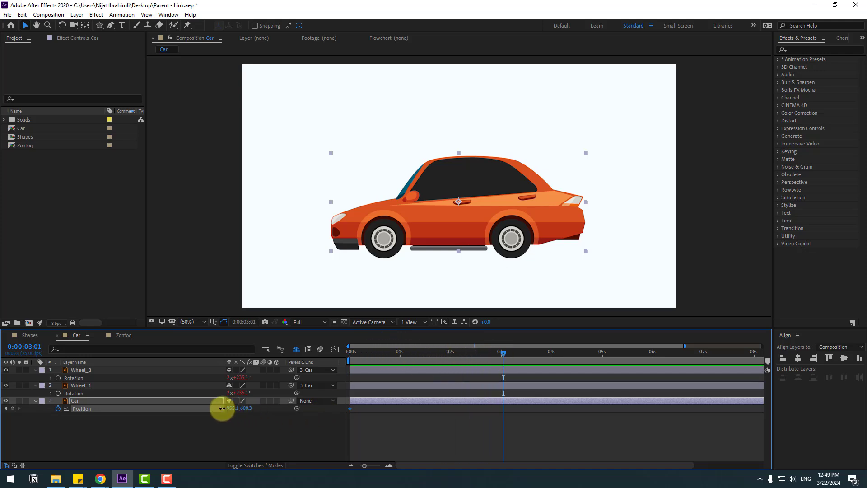
drag(222, 409, 87, 413)
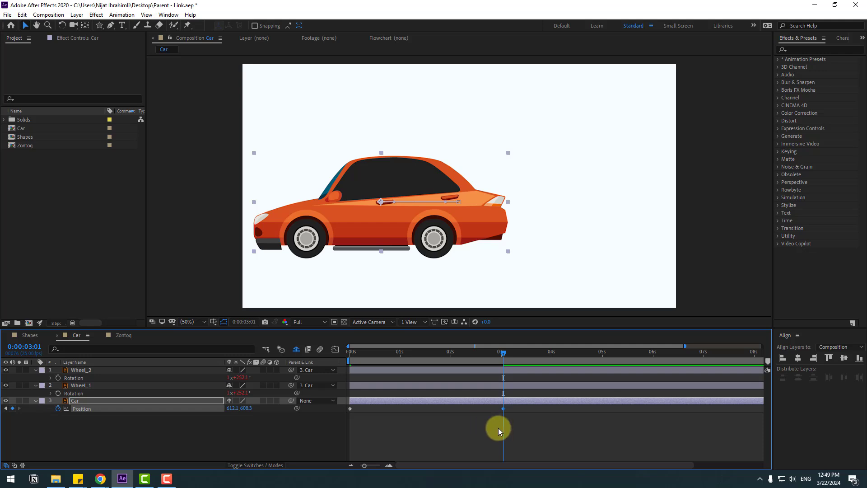
click(556, 431)
Preview the car animation, then switch to the Zontoq composition.
key(space)
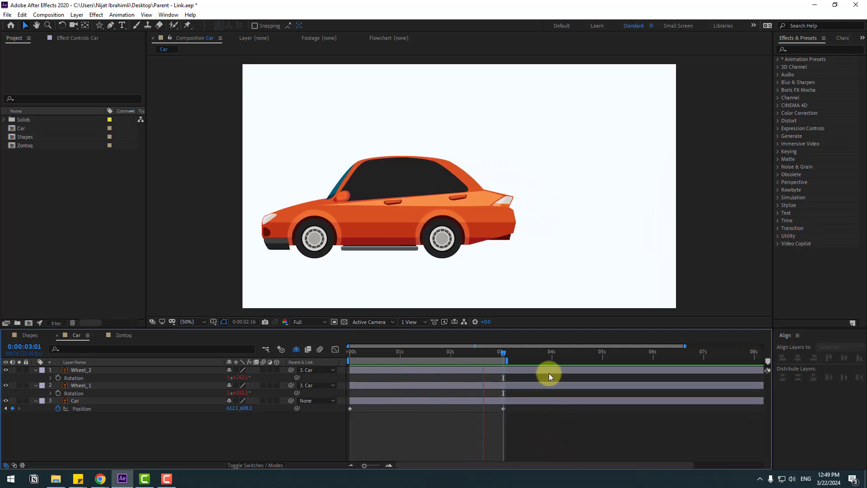
key(space)
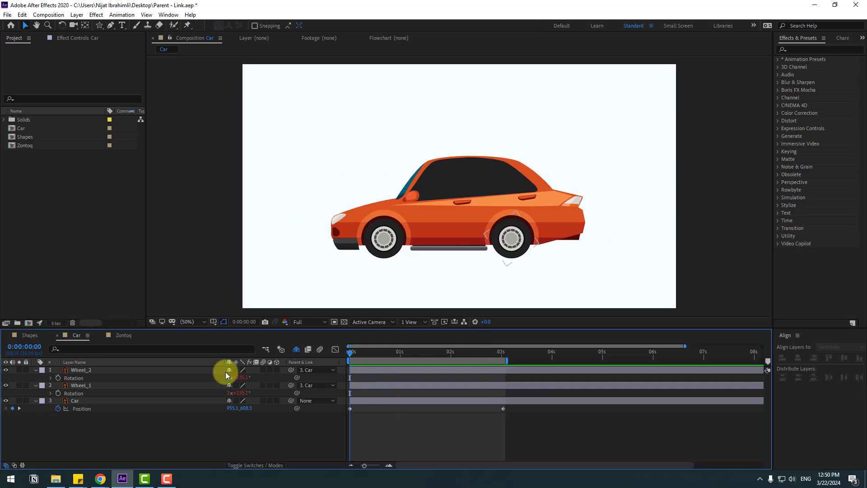
click(118, 334)
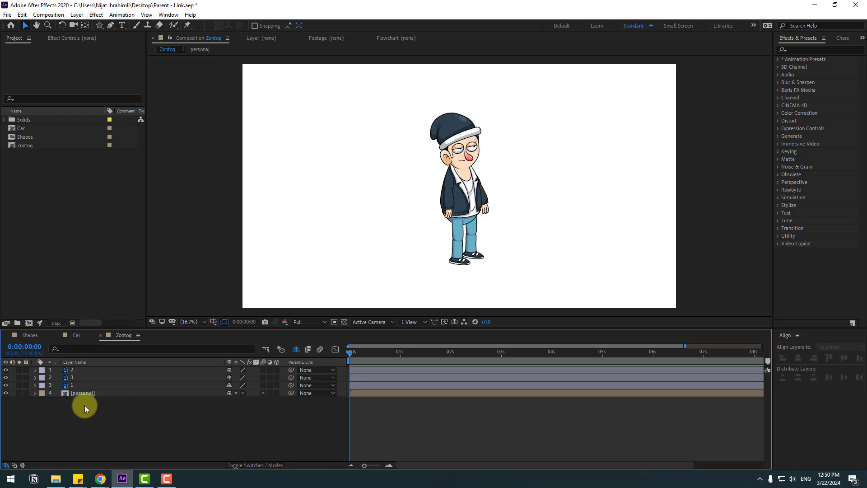
Briefly toggle the personaj layer's visibility, then lock the personaj layer.
click(73, 392)
click(6, 393)
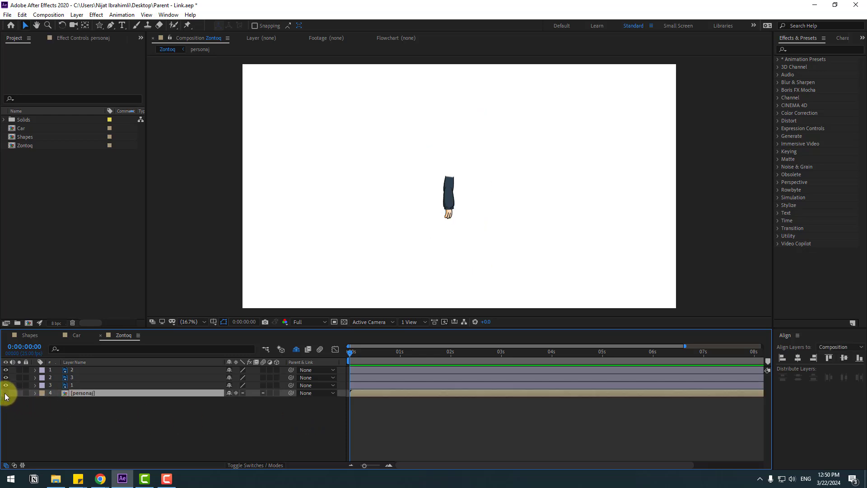
click(6, 393)
click(74, 385)
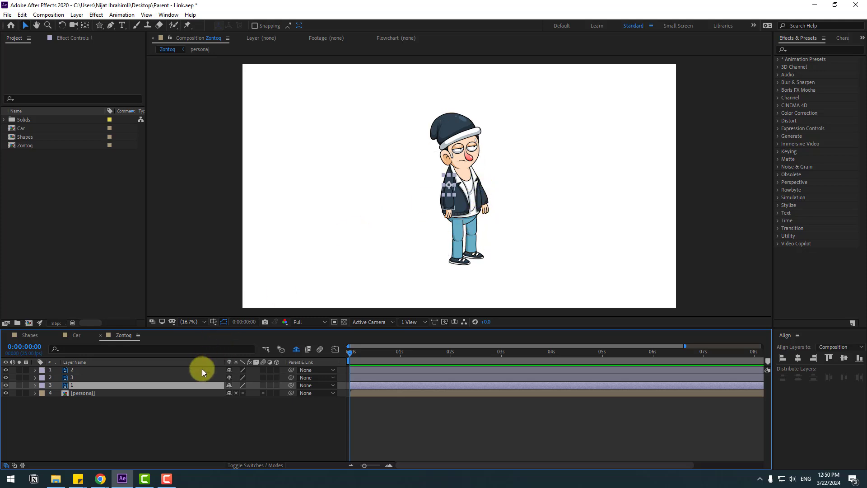
click(110, 421)
scroll(471, 205, up, 2)
scroll(433, 221, up, 3)
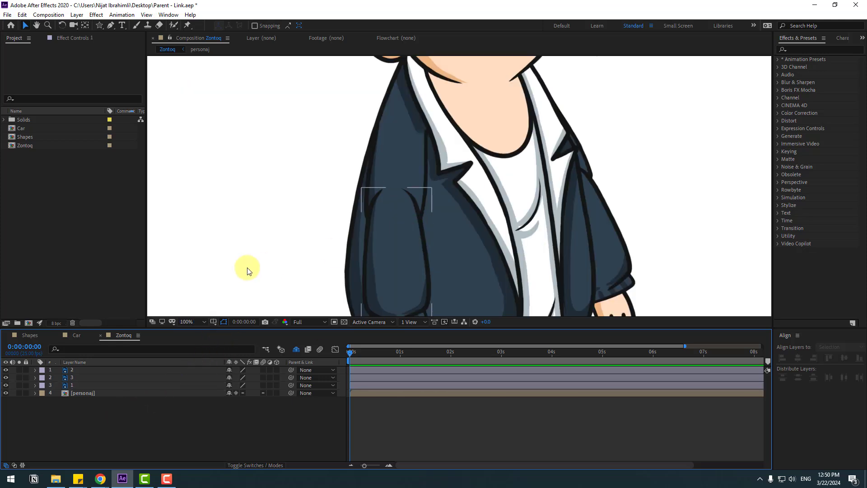
click(82, 394)
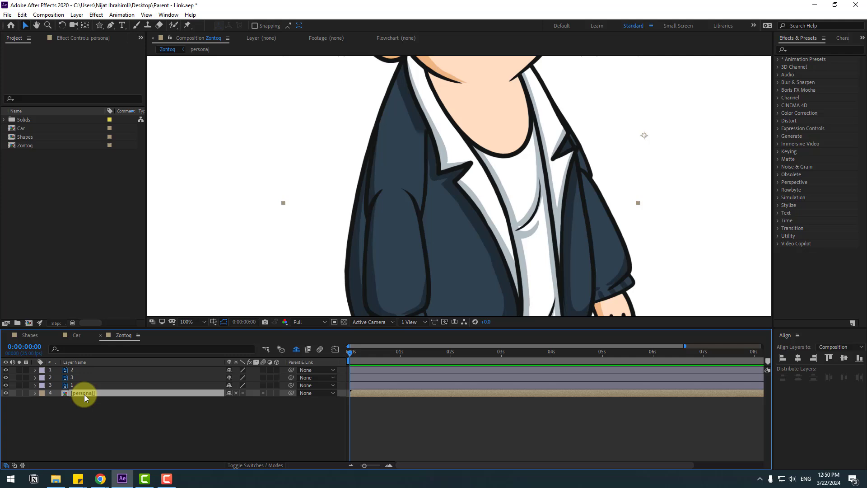
click(25, 393)
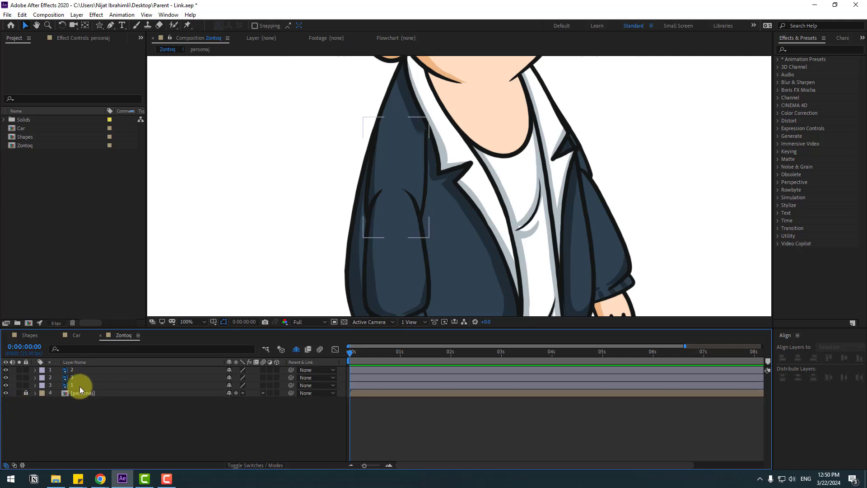
Solo arm layer 1 to inspect it, then turn its solo off again.
click(70, 386)
click(20, 386)
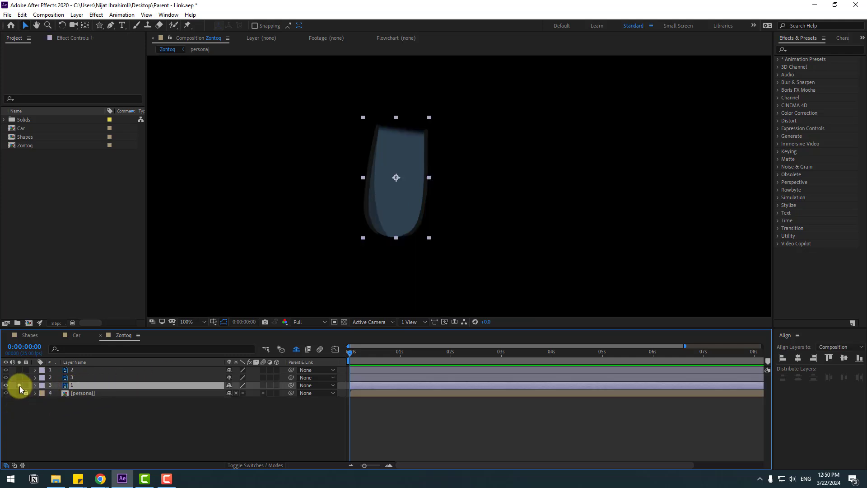
click(19, 386)
click(399, 163)
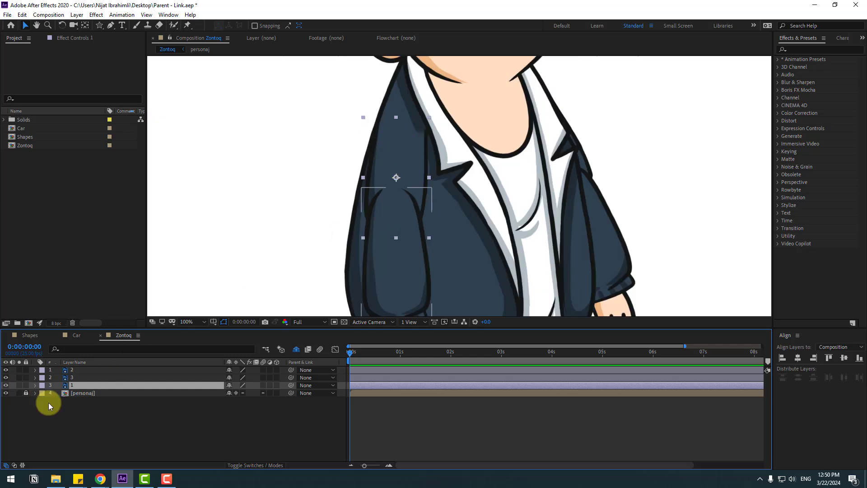
With layer 1 soloed, move the upper arm's anchor point up to the shoulder.
click(19, 385)
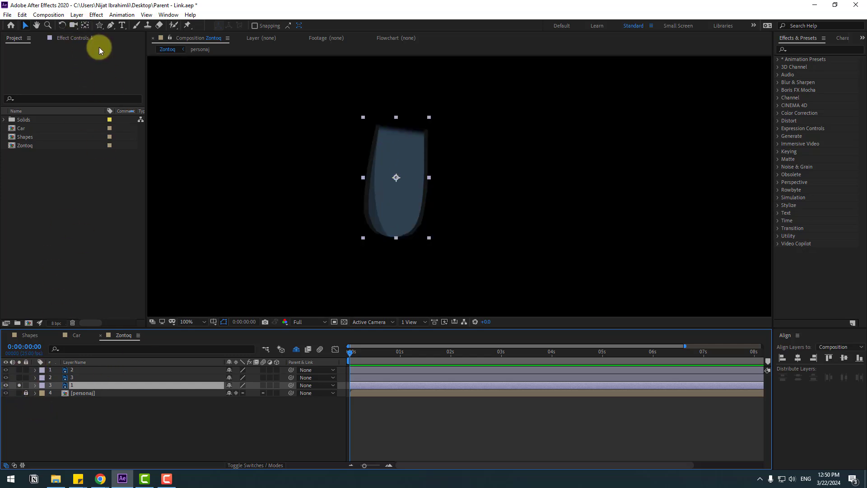
click(85, 26)
drag(396, 178, 402, 134)
click(25, 26)
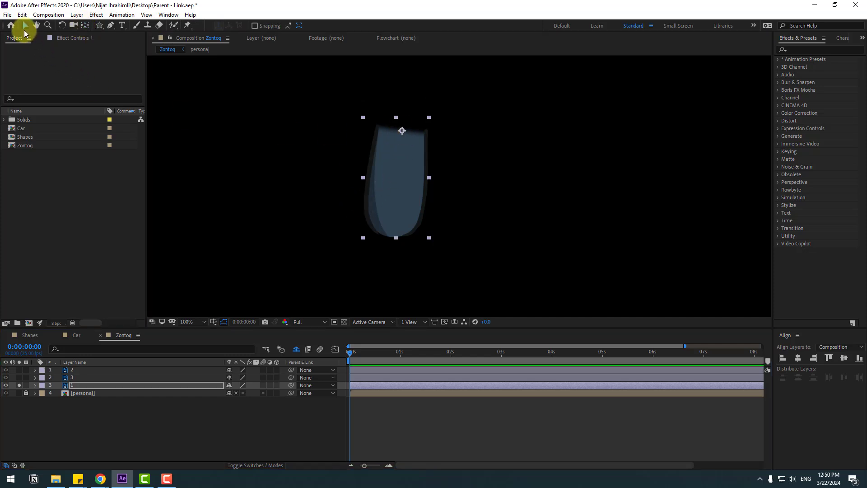
click(19, 384)
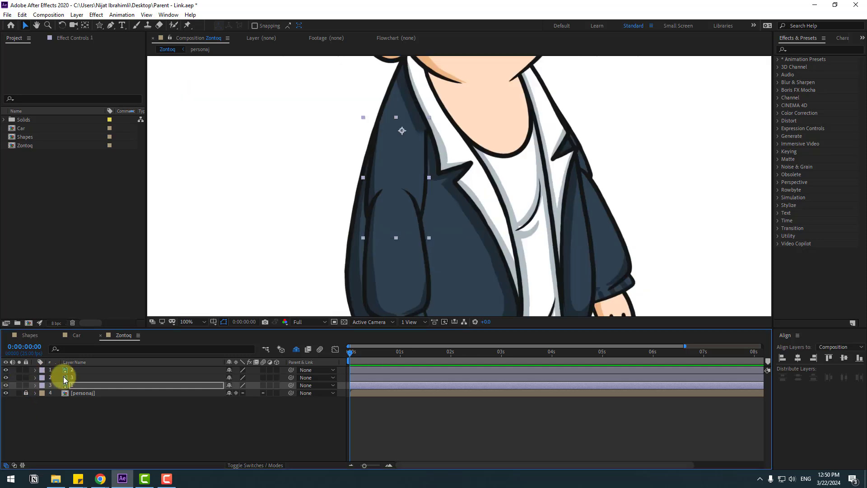
With layer 2 soloed, move the forearm's anchor point up to the elbow.
click(71, 370)
click(19, 370)
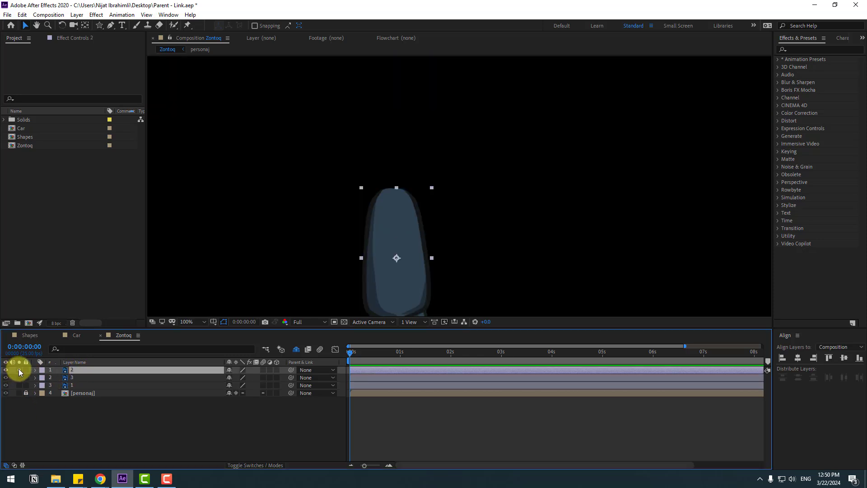
drag(244, 229, 244, 194)
click(86, 25)
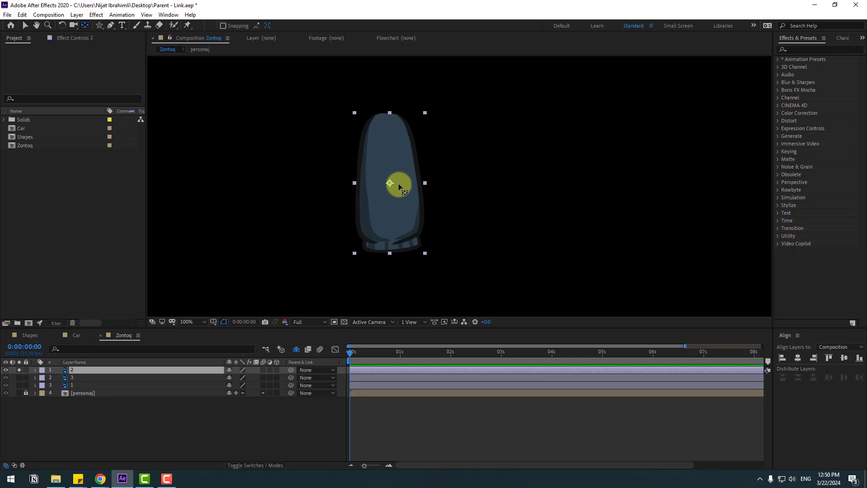
drag(389, 184, 386, 121)
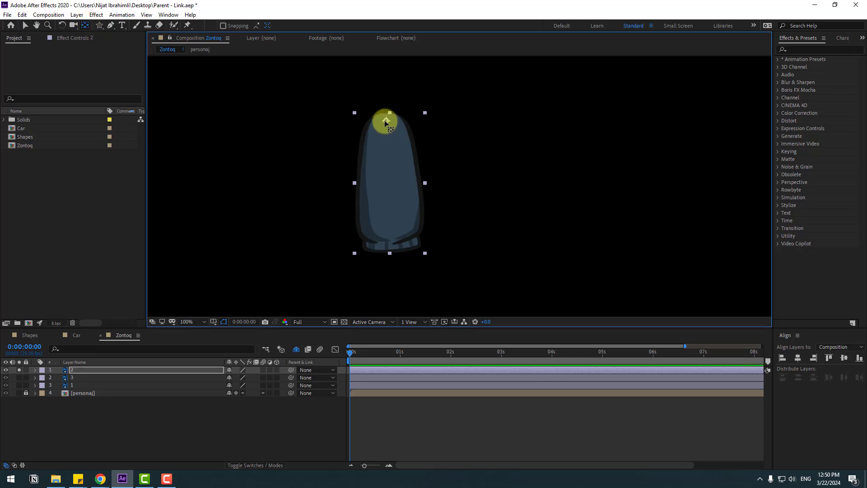
click(25, 25)
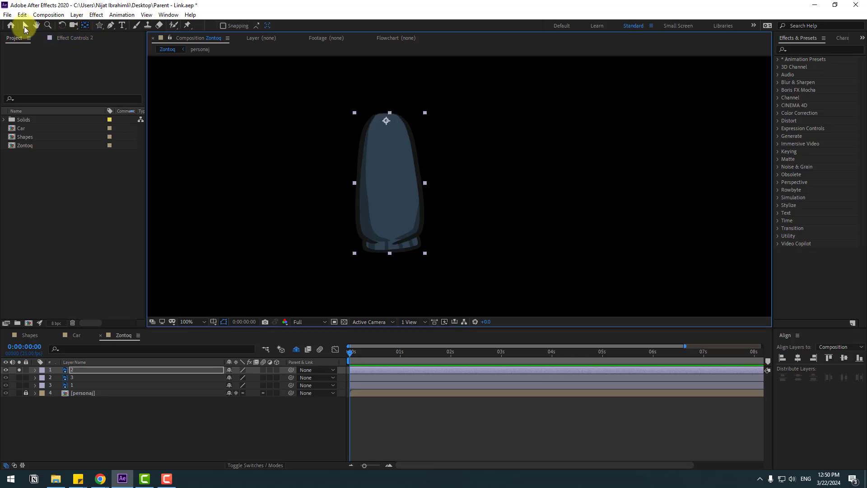
click(19, 370)
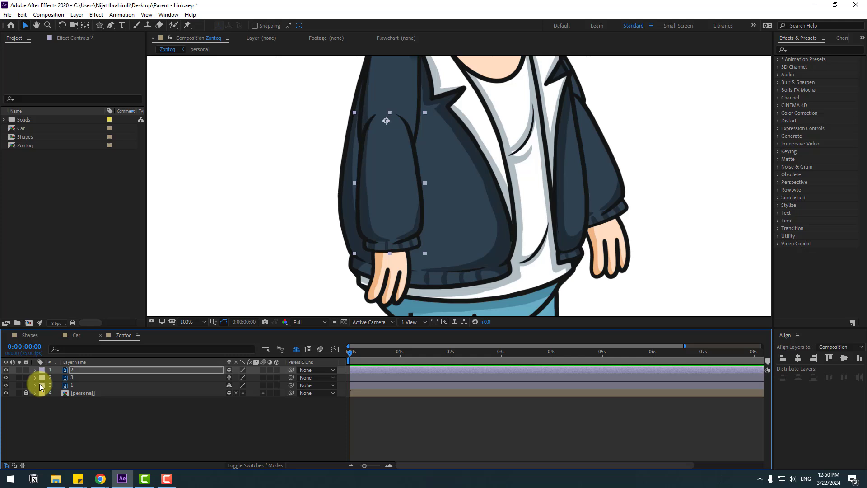
With layer 3 soloed, move the hand's anchor point up to the wrist, then show everything.
click(74, 379)
click(20, 377)
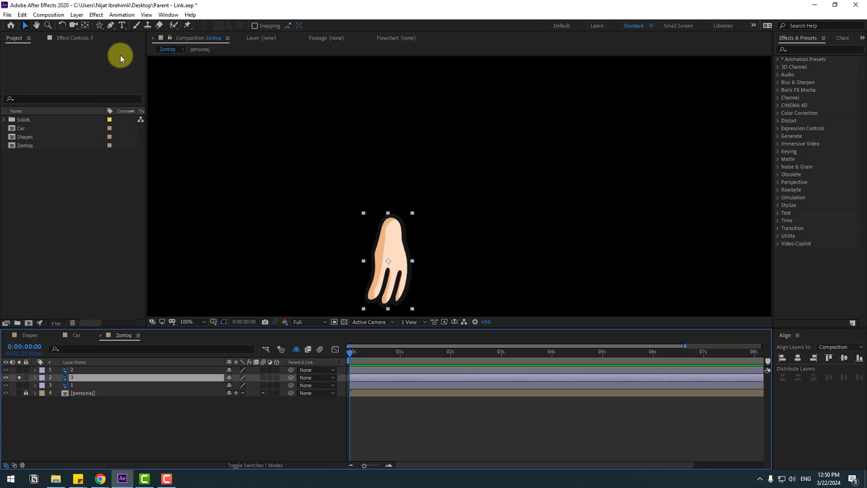
click(85, 26)
drag(387, 264, 391, 235)
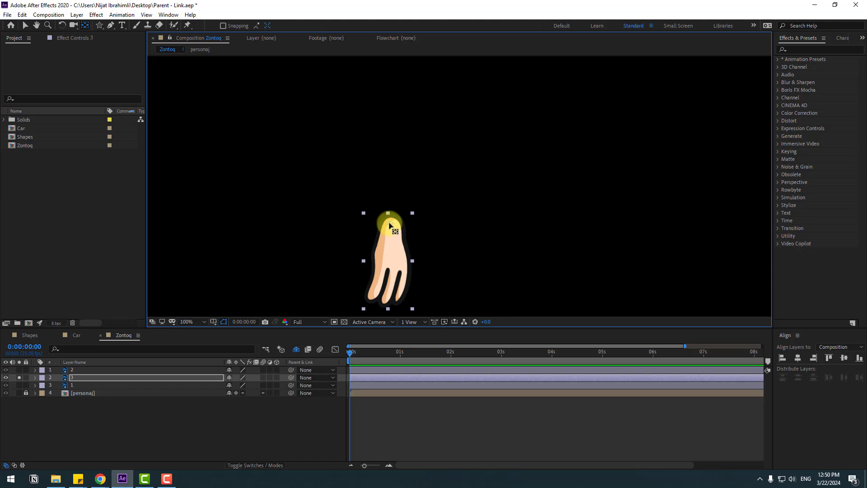
click(25, 25)
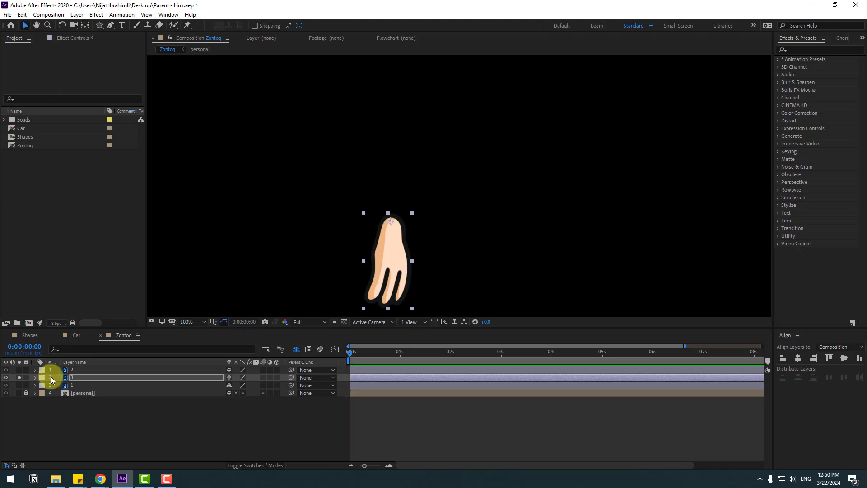
click(20, 377)
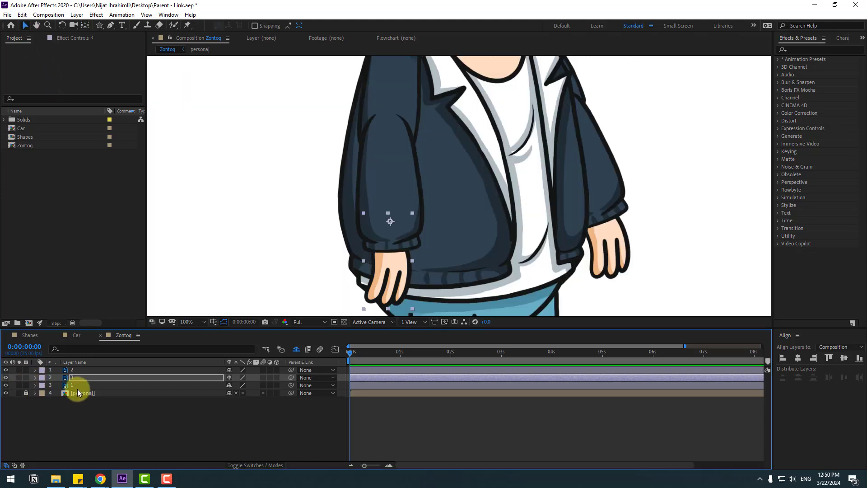
scroll(319, 227, down, 2)
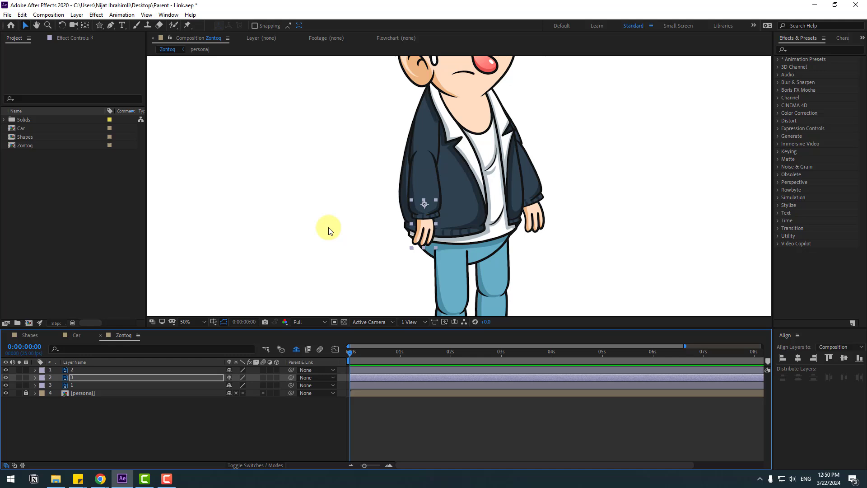
click(74, 378)
Parent the hand to the forearm and the forearm to the upper arm layer 1.
drag(291, 378, 86, 374)
click(73, 370)
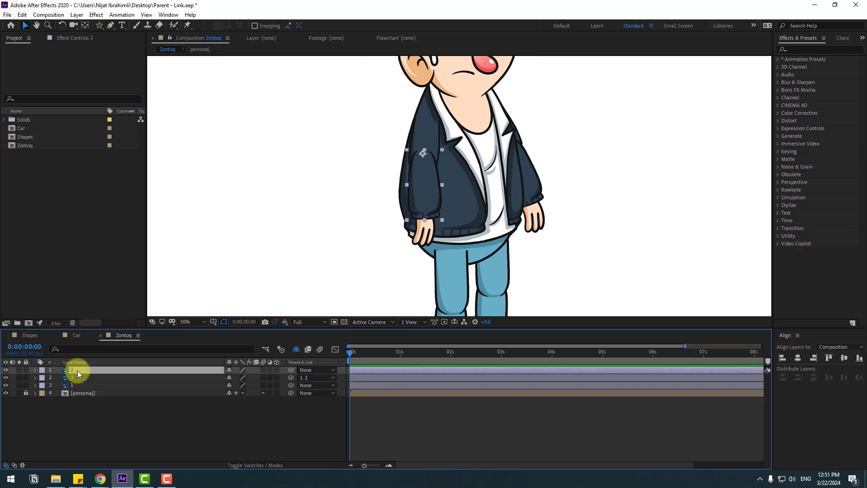
drag(291, 369, 72, 386)
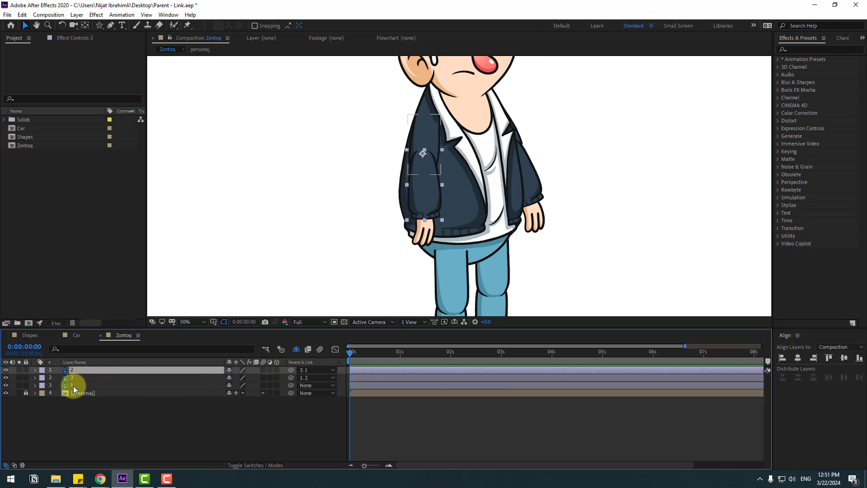
Rotate the upper arm to about 48° to test that the chain swings together.
click(72, 385)
key(r)
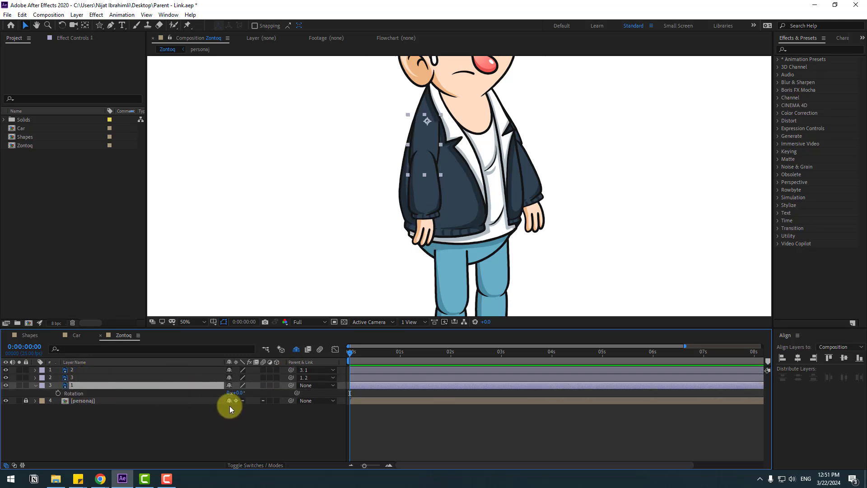
mouse_move(238, 395)
mouse_down()
mouse_move(244, 391)
mouse_move(218, 398)
mouse_move(261, 385)
mouse_move(232, 395)
mouse_move(248, 390)
mouse_up()
Select the three arm layers, show their Rotation, solo them and enable the transparency grid.
key(ctrl+z)
click(35, 385)
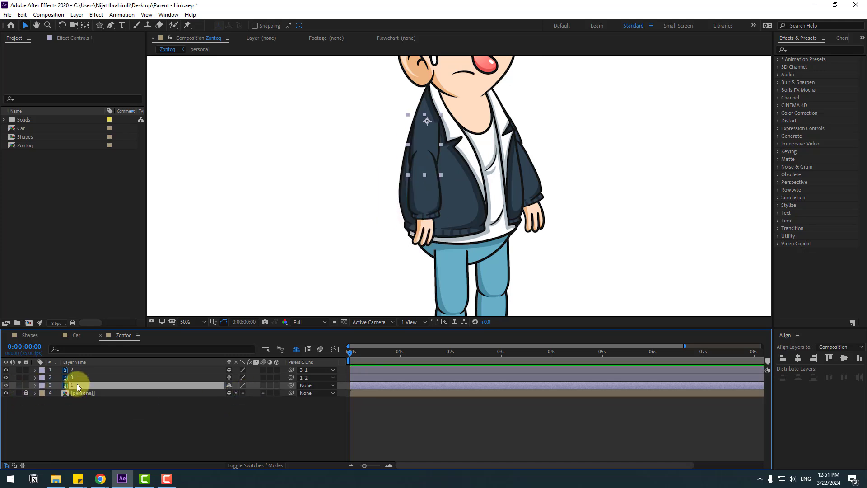
ctrl+click(74, 377)
ctrl+click(70, 370)
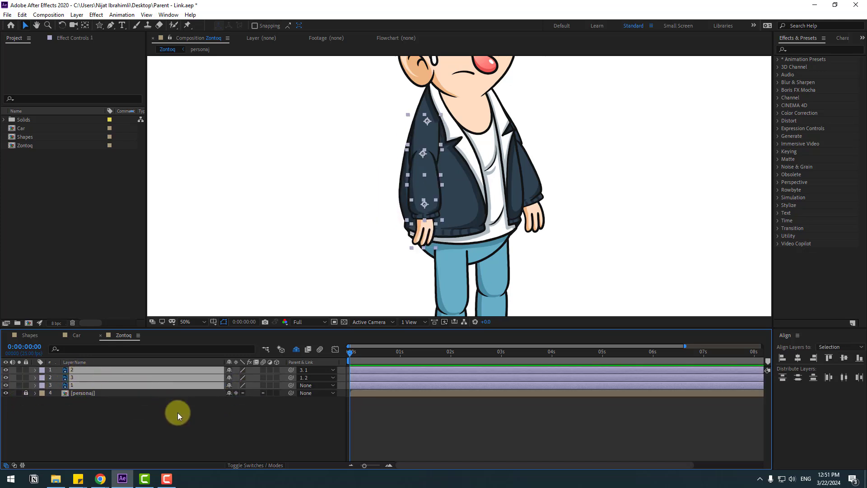
key(r)
mouse_move(242, 378)
mouse_down()
mouse_move(229, 378)
mouse_move(246, 368)
mouse_move(226, 380)
mouse_up()
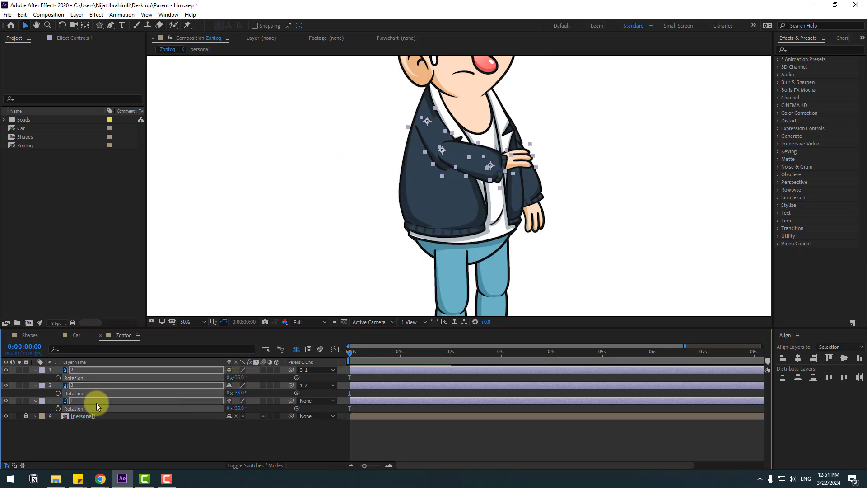
click(20, 369)
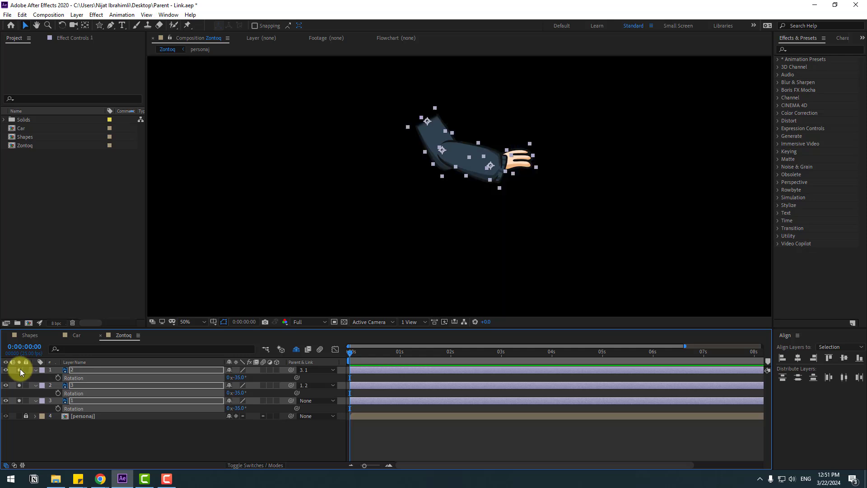
click(343, 322)
Test a few arm rotations, then return all three layers to 0° so the arm hangs down.
mouse_move(240, 383)
mouse_down()
mouse_move(253, 378)
mouse_move(232, 377)
mouse_move(248, 377)
mouse_up()
key(ctrl+z)
click(112, 437)
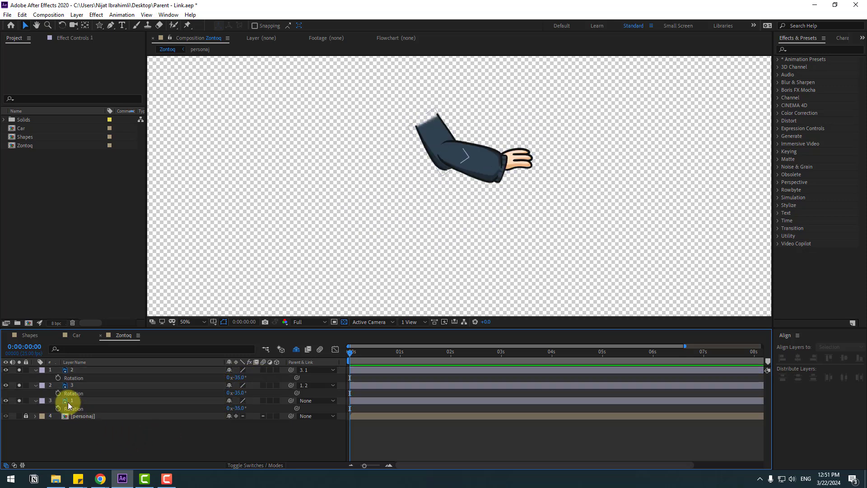
click(68, 400)
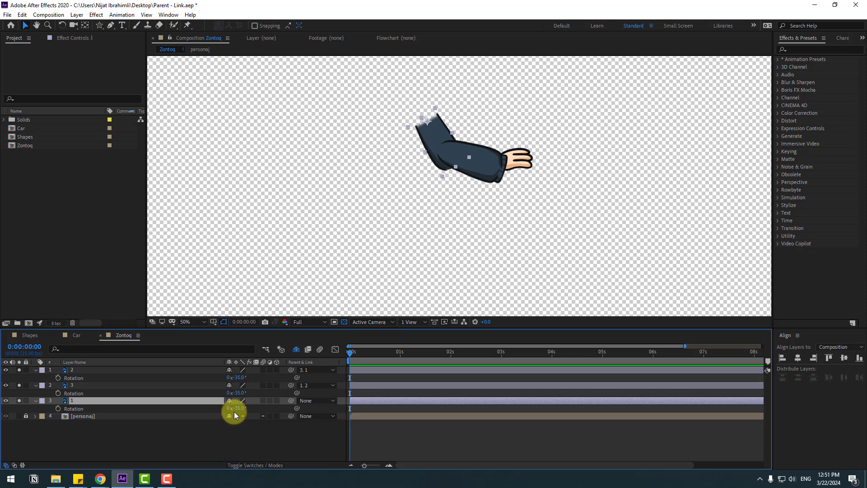
drag(236, 409, 269, 406)
key(ctrl+z)
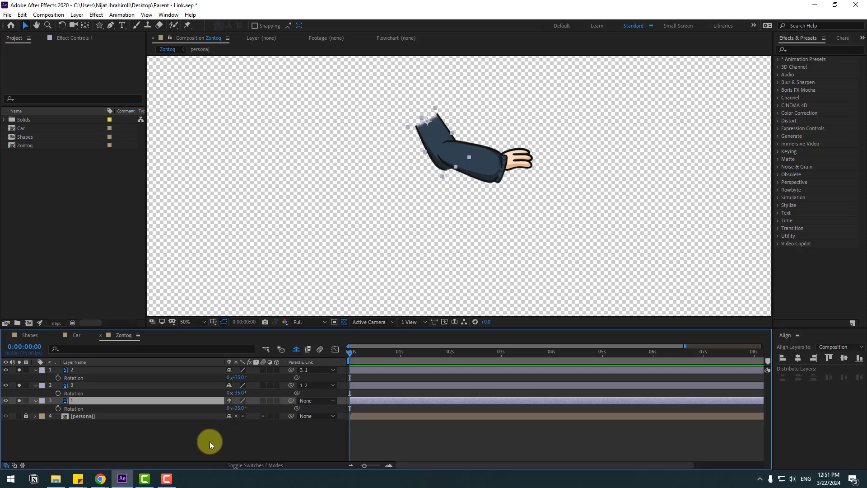
drag(210, 441, 77, 370)
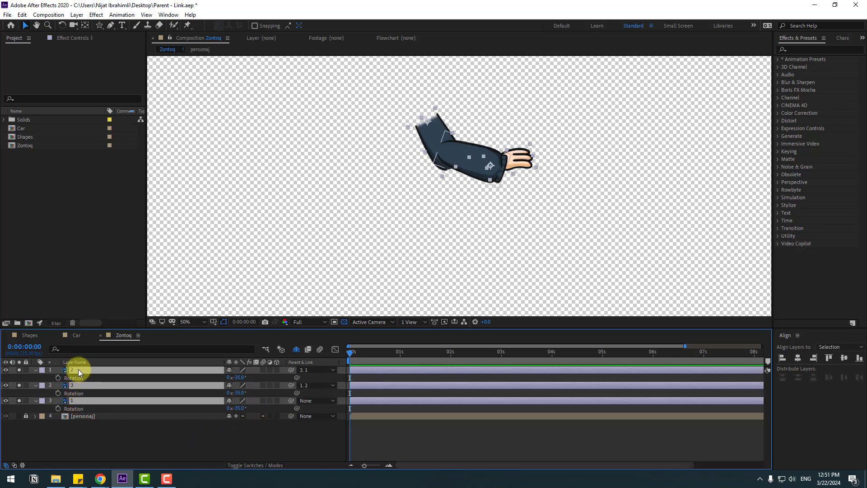
drag(242, 379, 207, 441)
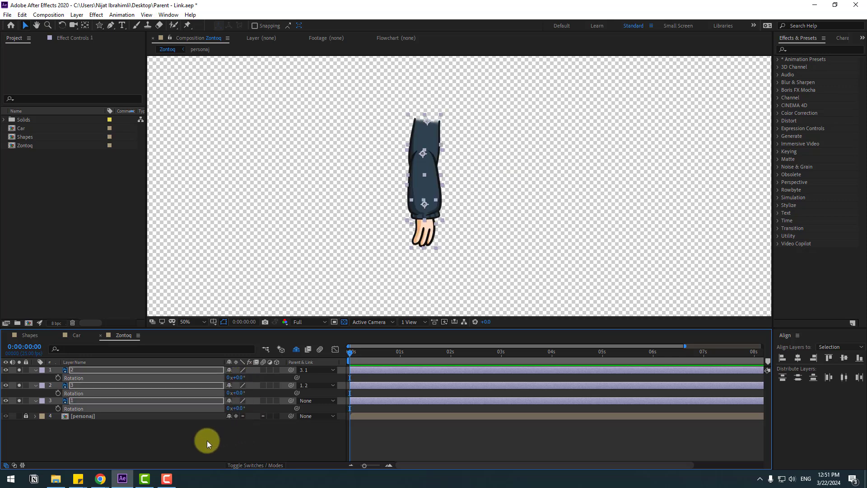
click(198, 440)
Add a new Null Object layer to the composition.
right_click(140, 446)
mouse_move(230, 346)
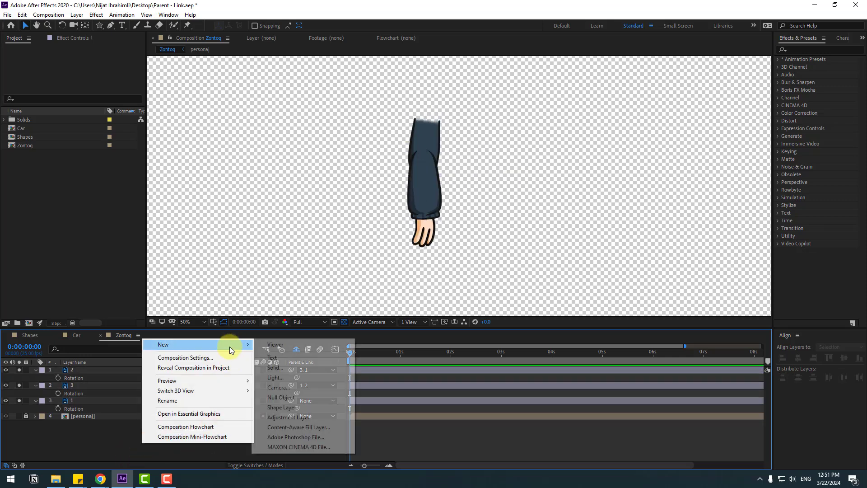
click(284, 397)
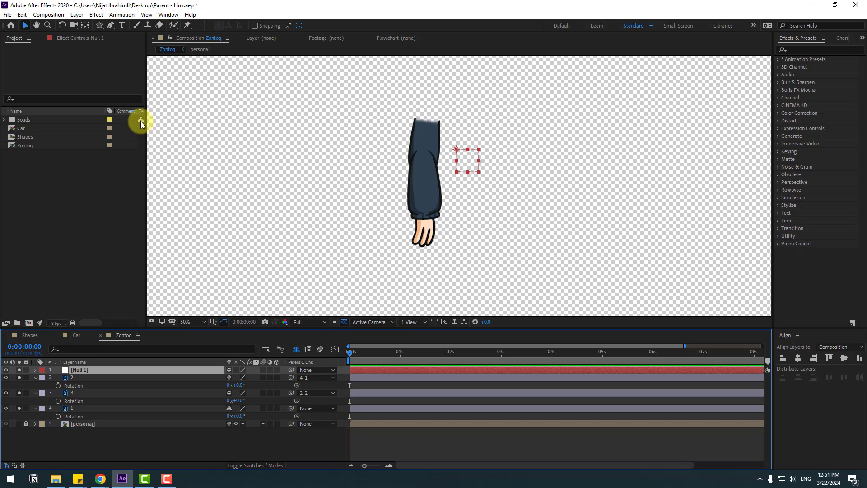
Center Null 1's anchor point and move the null to the shoulder atop the sleeve.
click(85, 26)
key(ctrl+alt+Home)
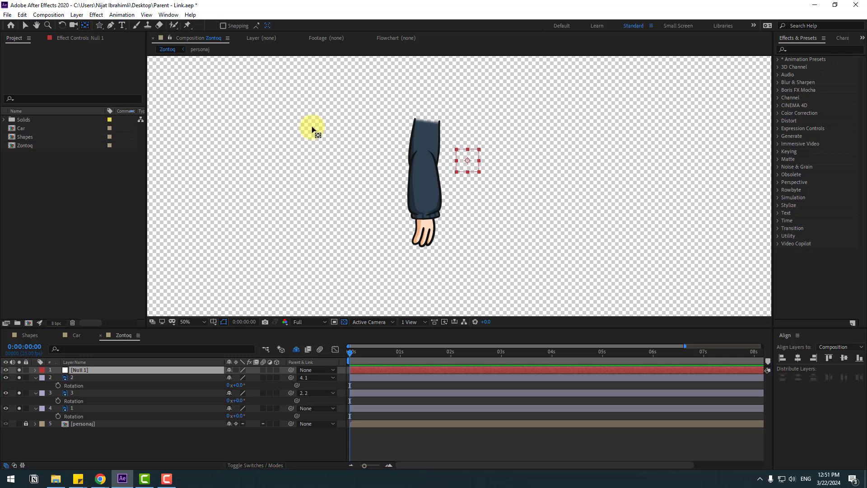
click(26, 31)
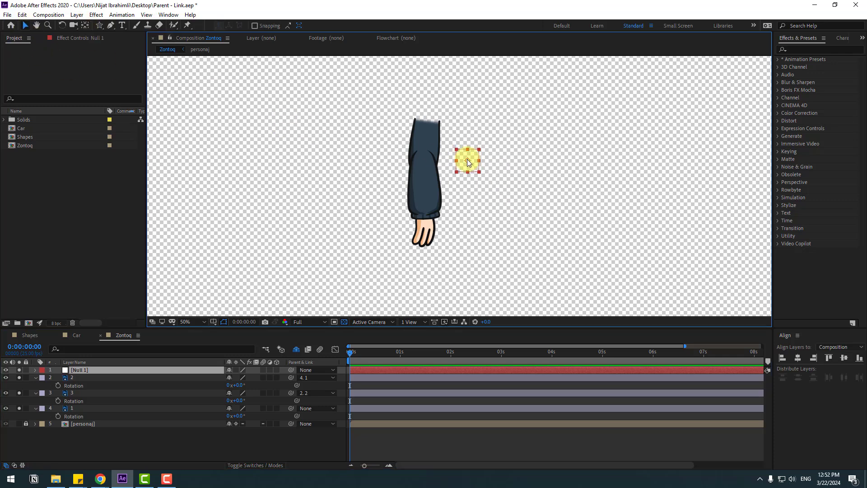
drag(467, 159, 427, 125)
click(53, 440)
click(73, 408)
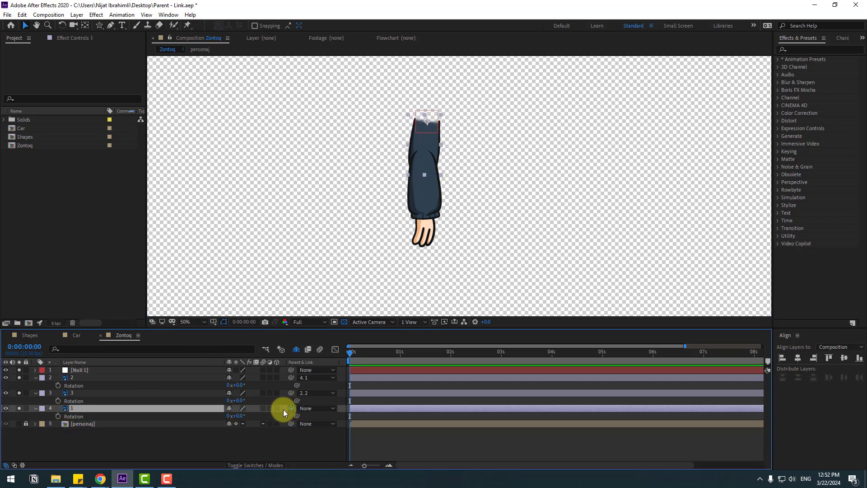
Parent the upper arm layer to Null 1 and reveal Null 1's Rotation.
drag(291, 408, 81, 372)
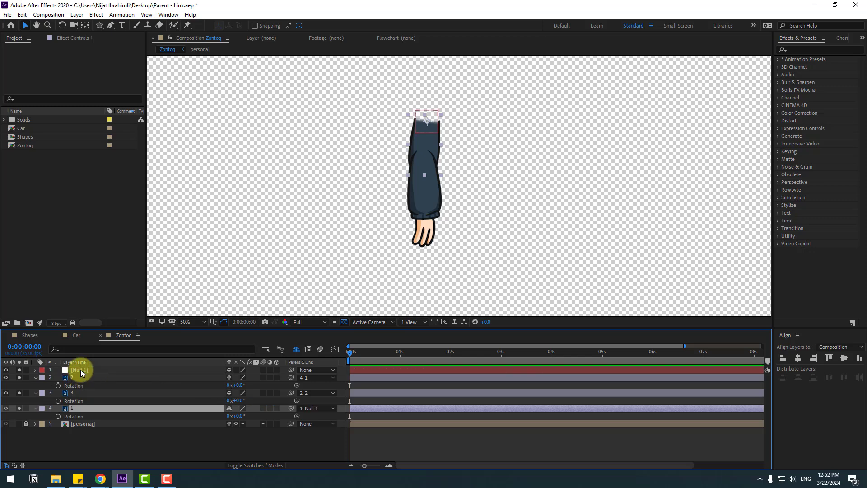
click(83, 372)
key(r)
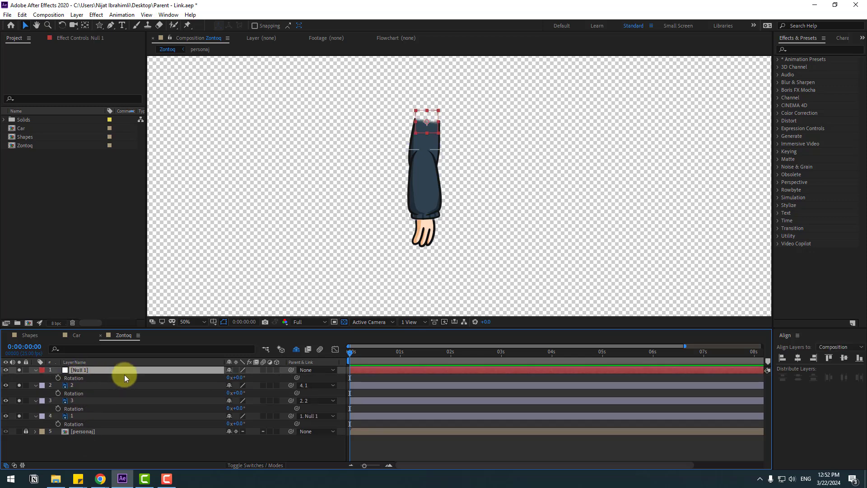
click(78, 446)
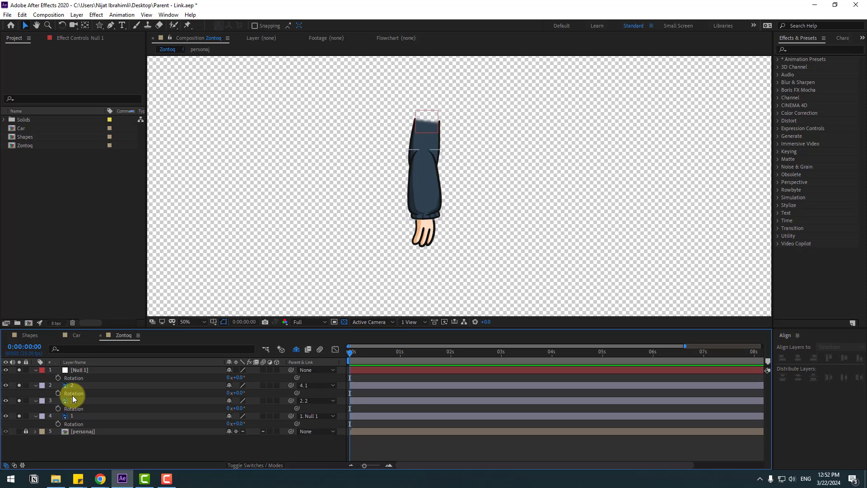
Link the forearm, hand and upper arm Rotation to Null 1's Rotation, then test-rotate the null.
click(72, 394)
drag(297, 393, 83, 379)
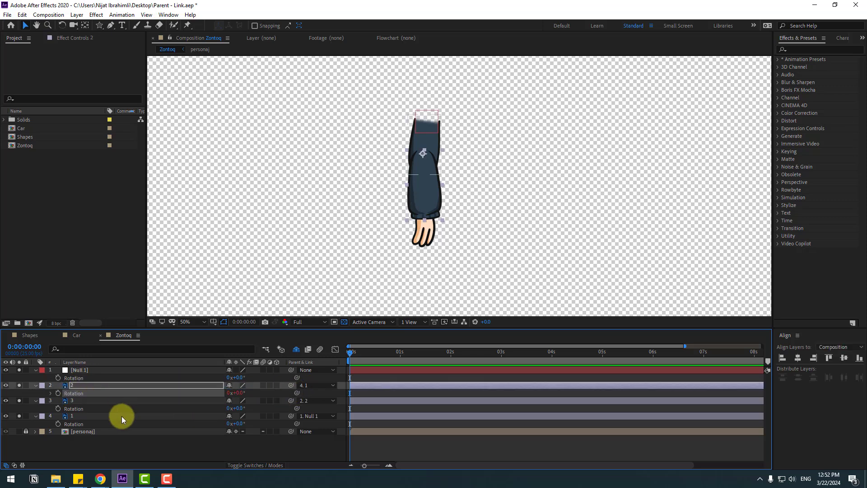
click(72, 400)
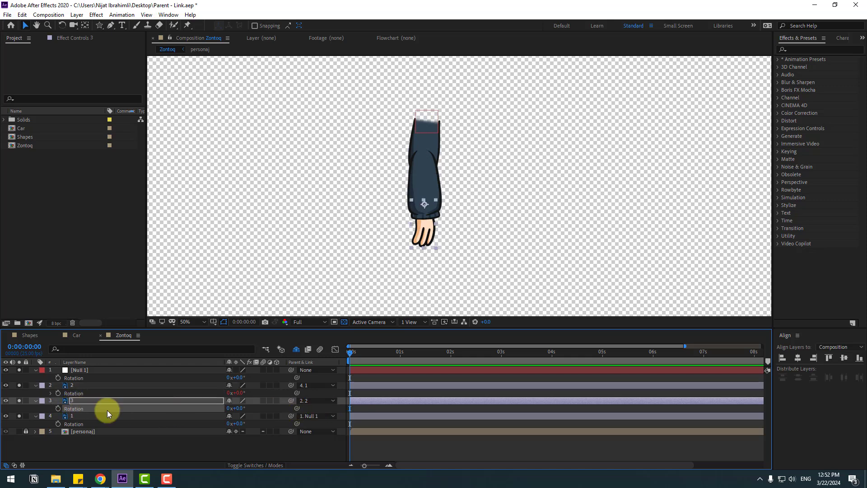
drag(297, 408, 75, 380)
click(72, 416)
click(72, 423)
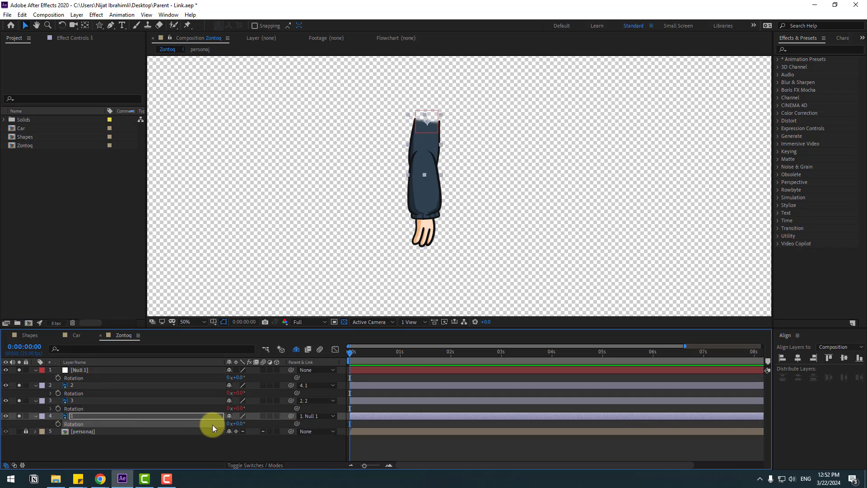
drag(296, 425, 73, 377)
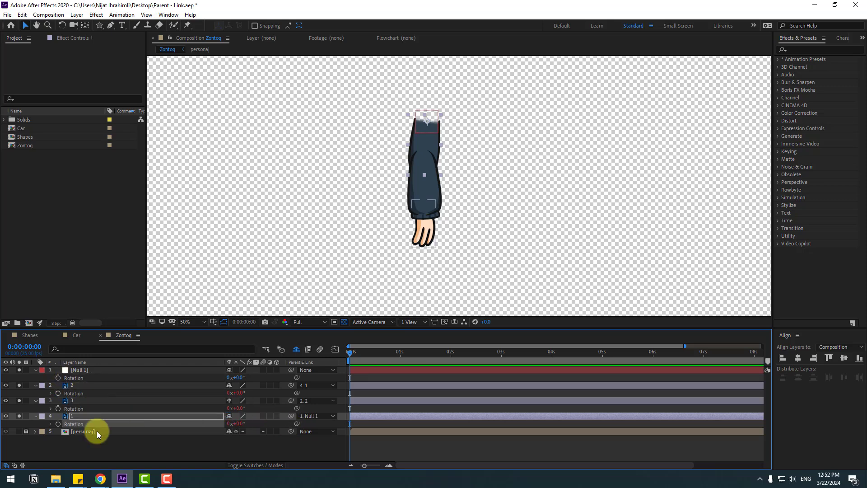
click(75, 369)
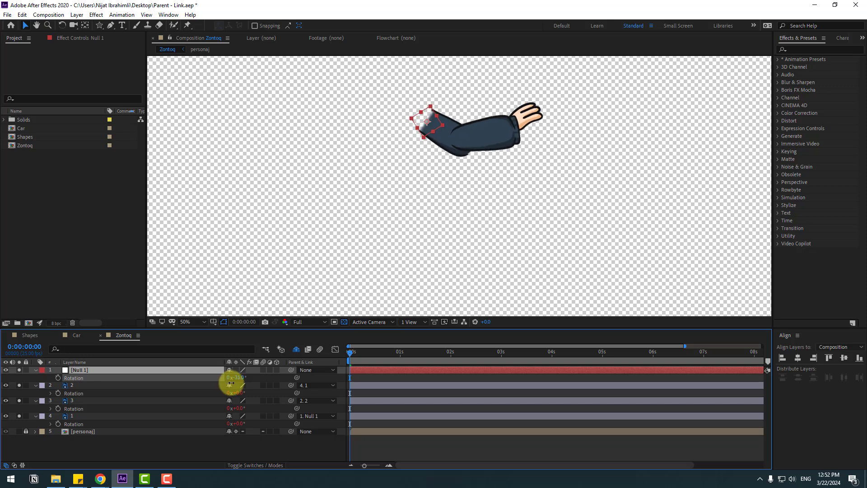